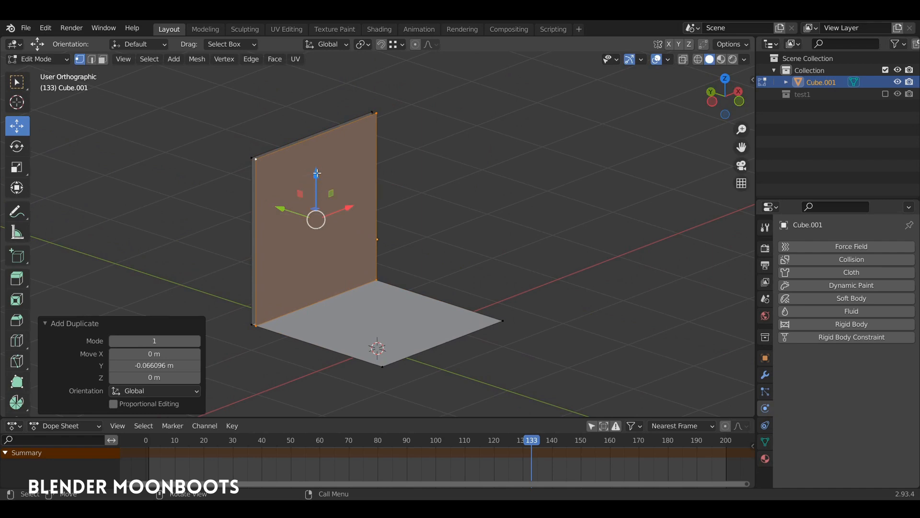
Raise the duplicated upright face about 0.069 m along Z, separate the selection into its own object, and return to Object Mode.
drag(317, 173, 317, 163)
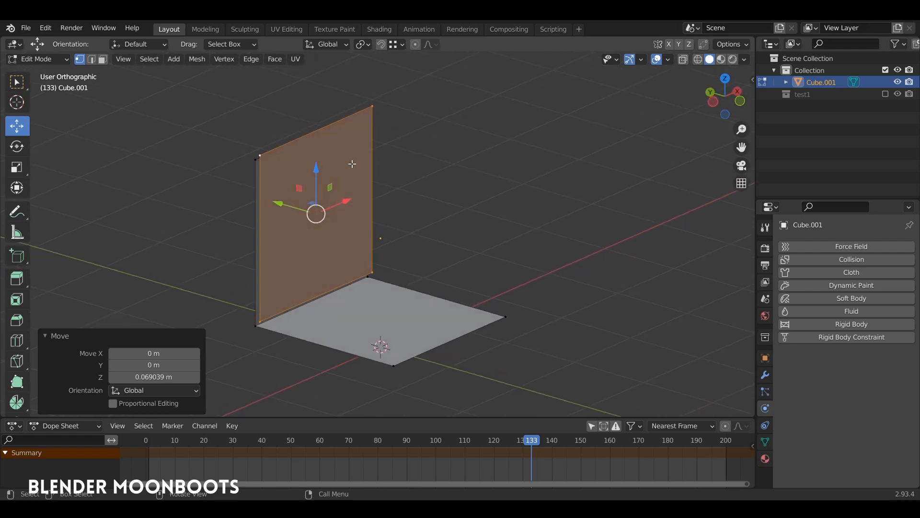
key(p)
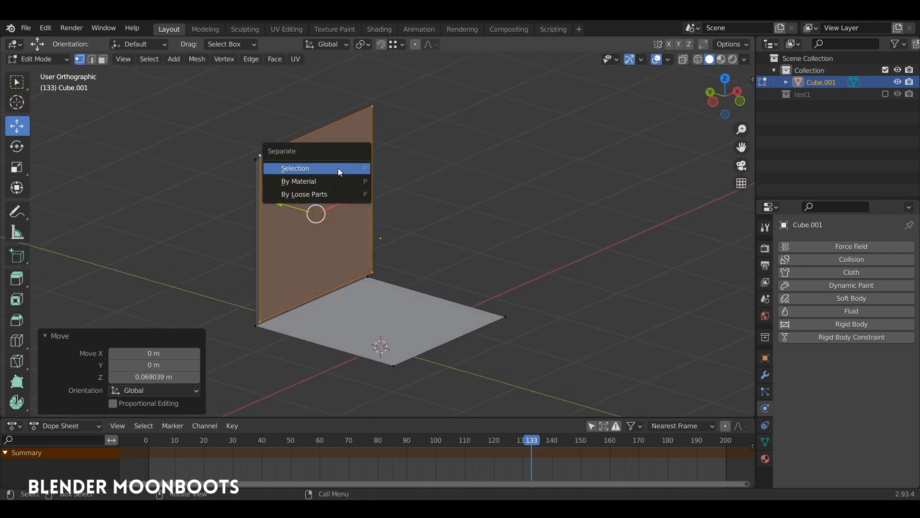
click(336, 168)
key(Tab)
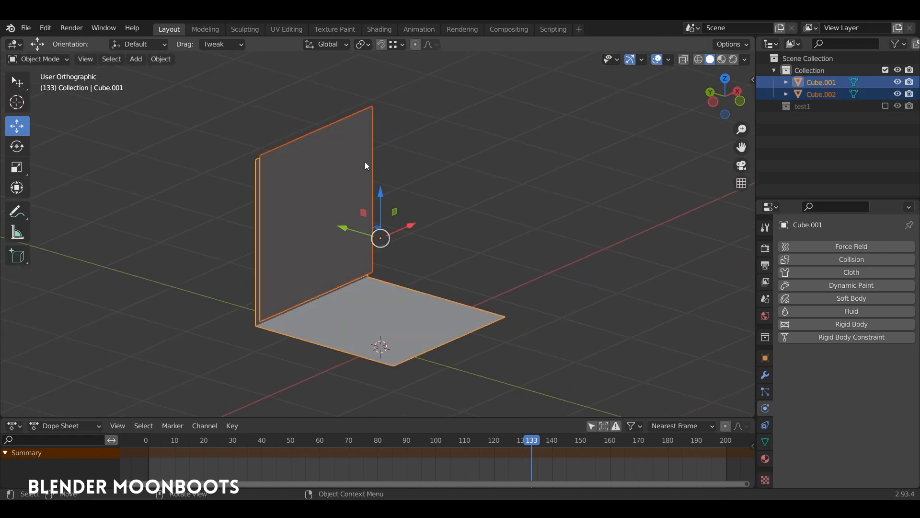
Select only the separated upright panel and set its origin to its geometry.
click(365, 162)
mouse_move(378, 167)
middle_down()
mouse_move(386, 164)
mouse_move(358, 177)
mouse_move(383, 177)
mouse_move(369, 178)
middle_up()
right_click(364, 178)
mouse_move(361, 182)
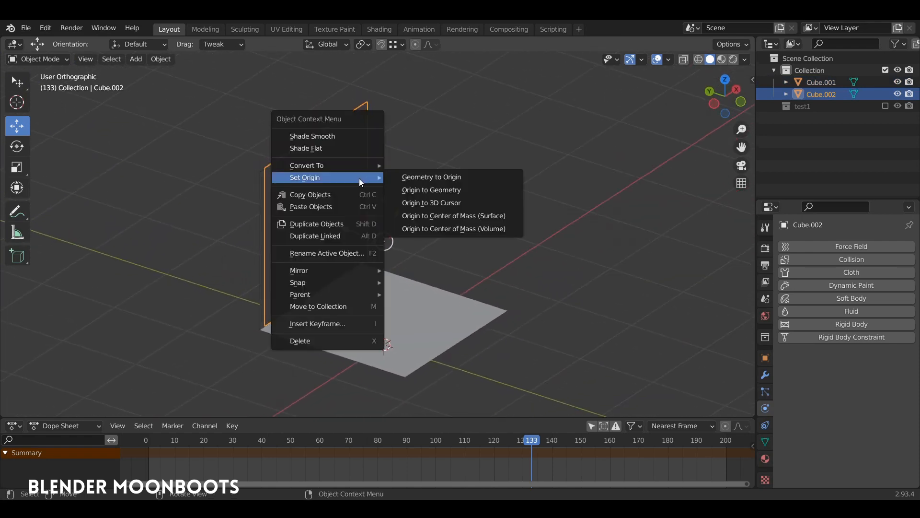
click(420, 190)
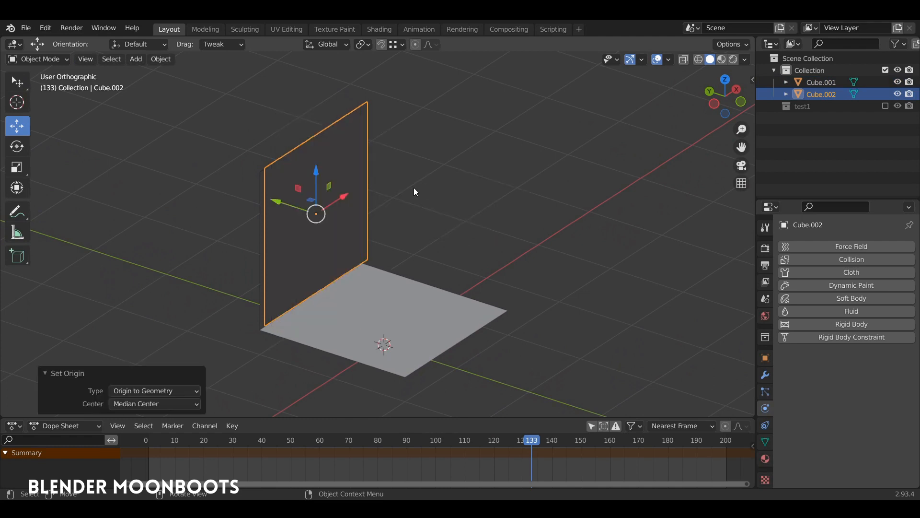
Subdivide the entire mesh of the separated upright panel in Edit Mode.
middle_drag(393, 174, 341, 181)
key(Tab)
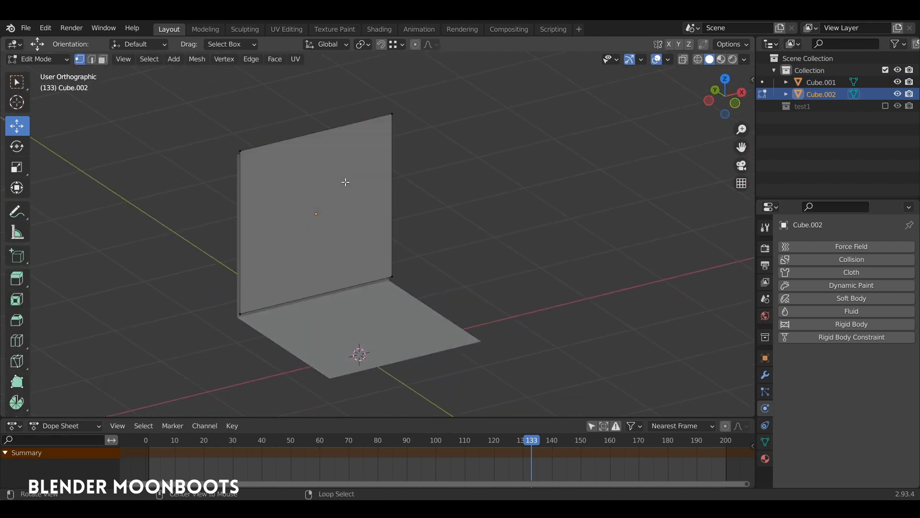
key(a)
scroll(336, 182, up, 2)
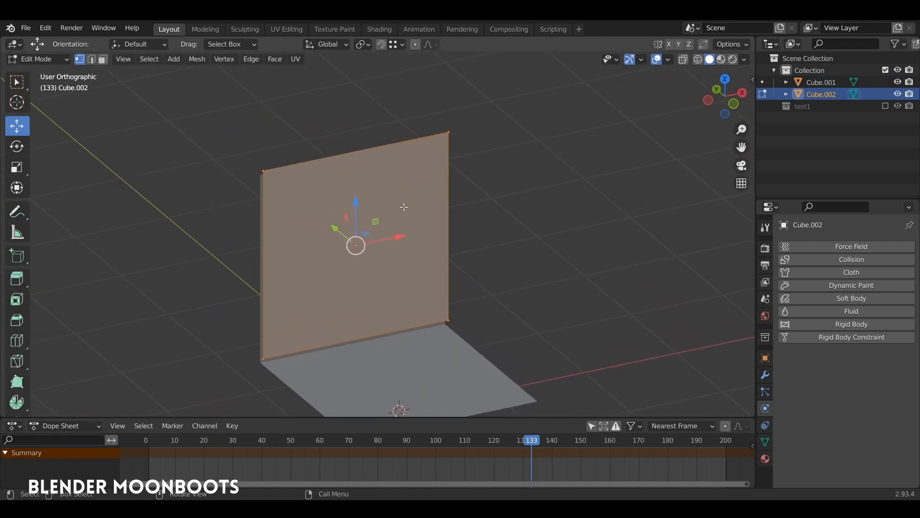
right_click(402, 204)
click(396, 206)
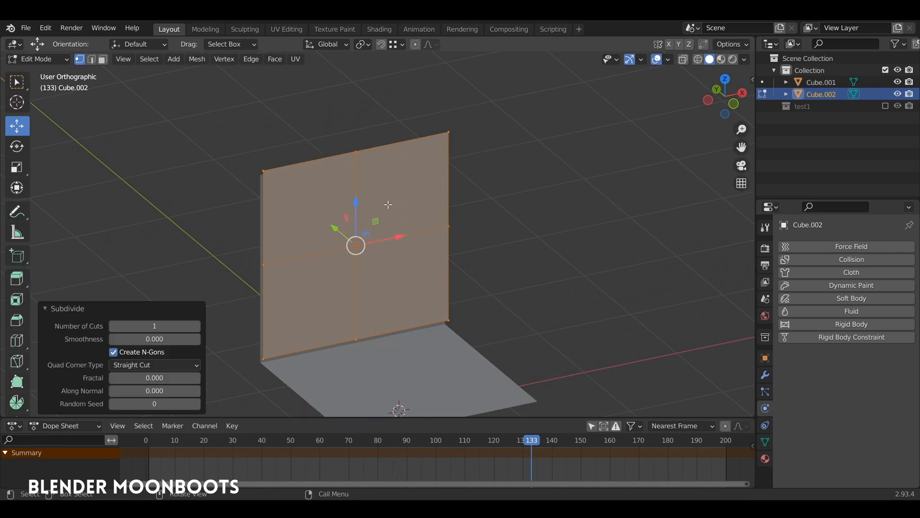
click(187, 325)
middle_drag(337, 233, 485, 243)
Return to Object Mode and add Cloth physics to the subdivided panel.
key(Tab)
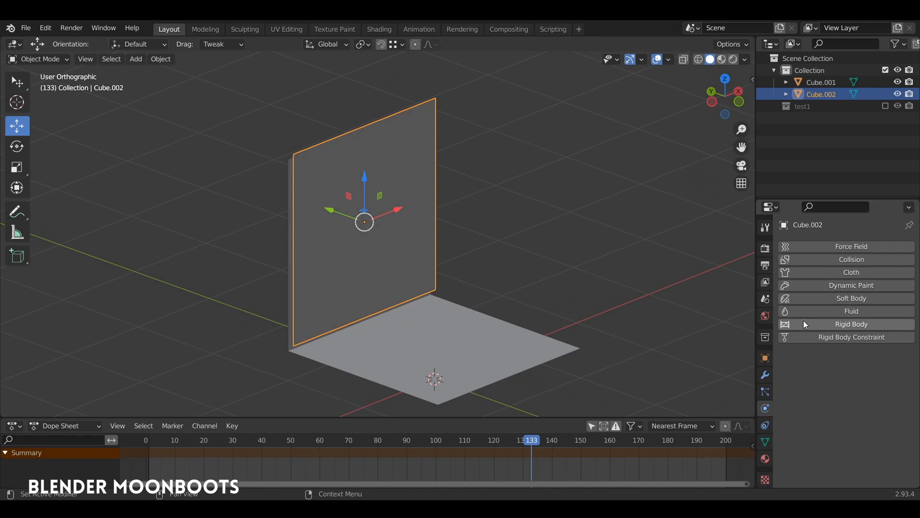
click(815, 271)
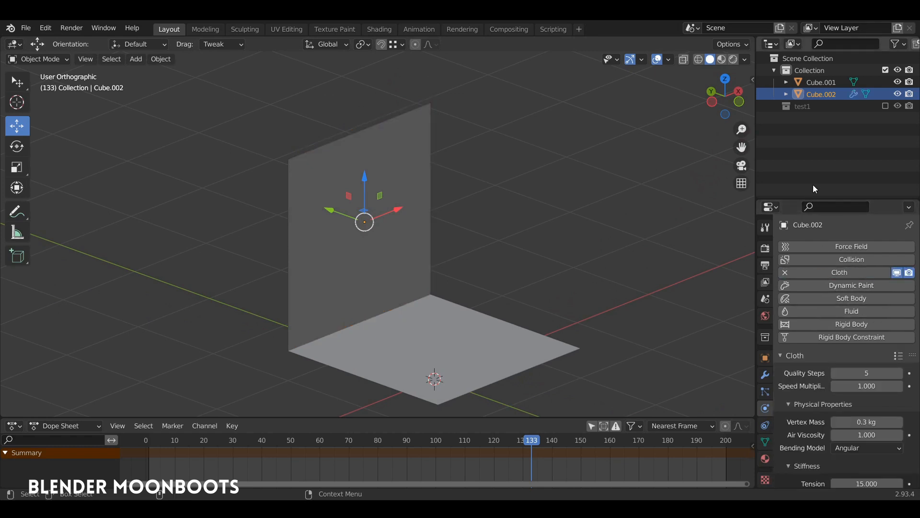
drag(815, 199, 815, 141)
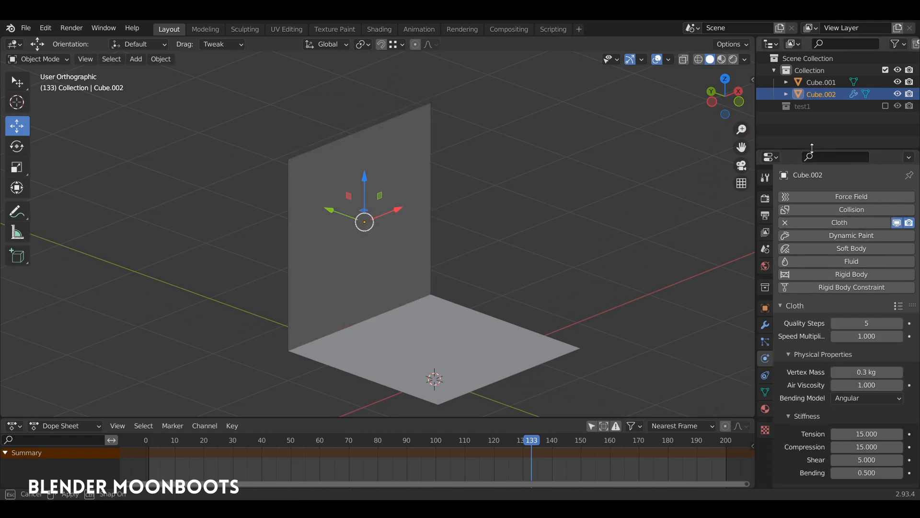
Rewind the timeline to frame 0.
click(412, 223)
middle_drag(453, 224, 416, 197)
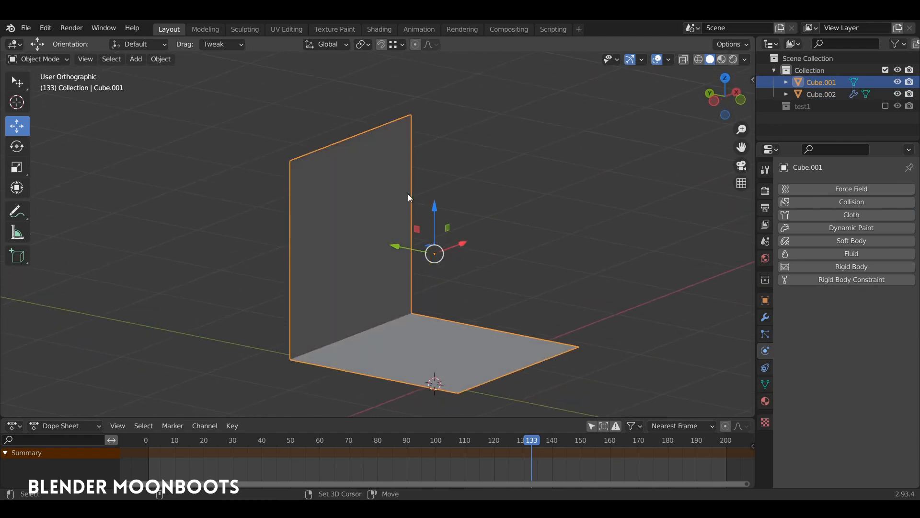
key(shift+Left)
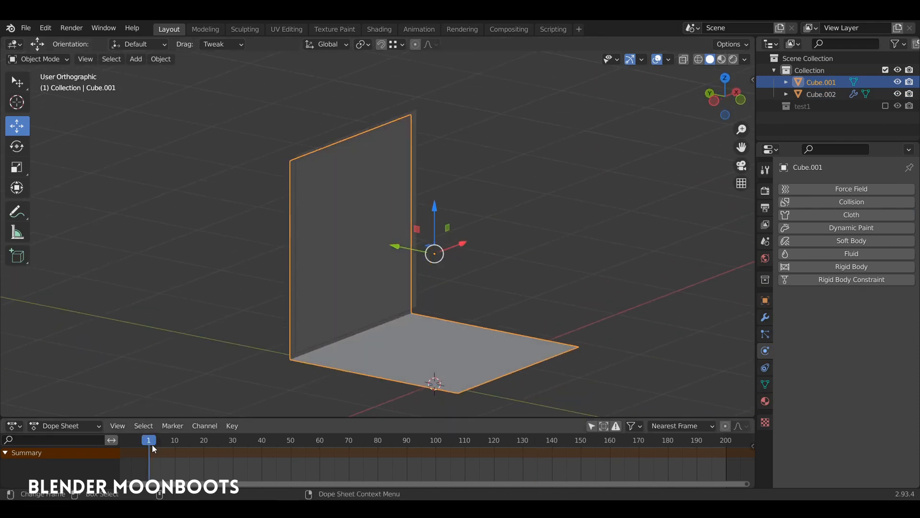
drag(152, 445, 131, 453)
drag(272, 419, 276, 409)
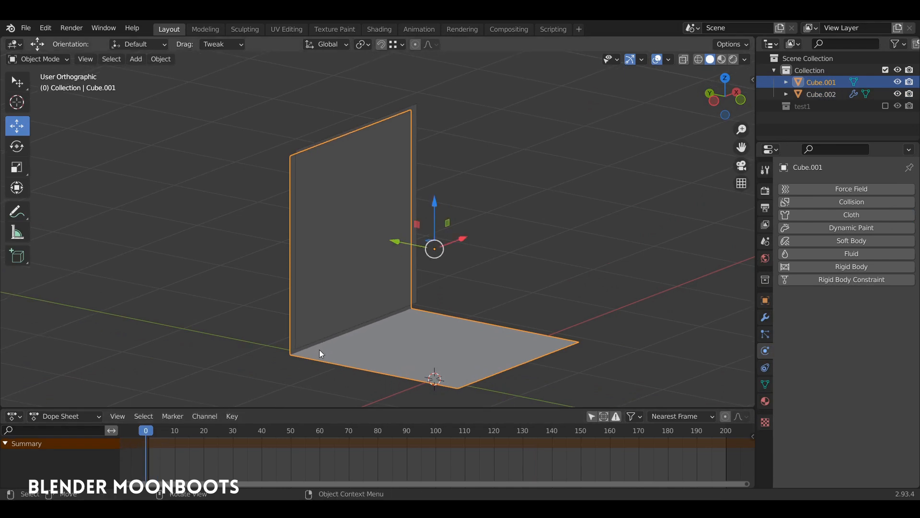
Apply the Cotton cloth preset to the separated upright panel.
click(419, 219)
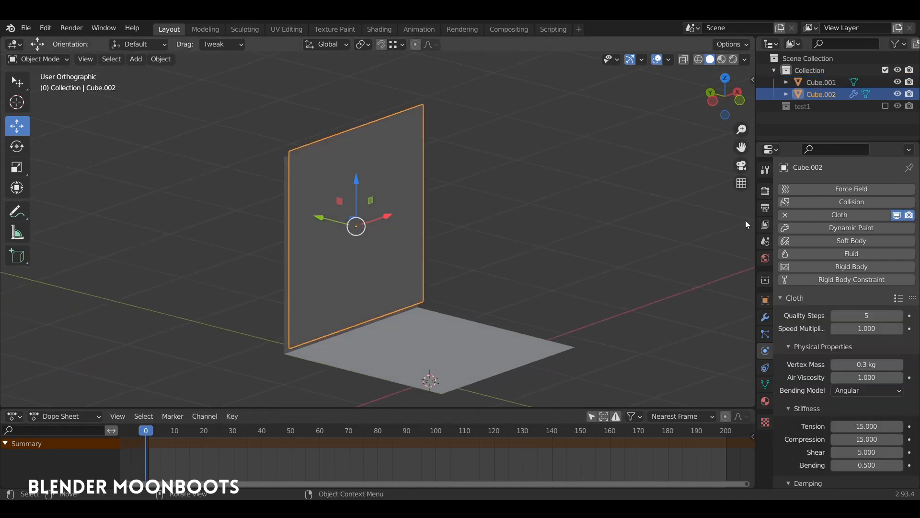
click(899, 298)
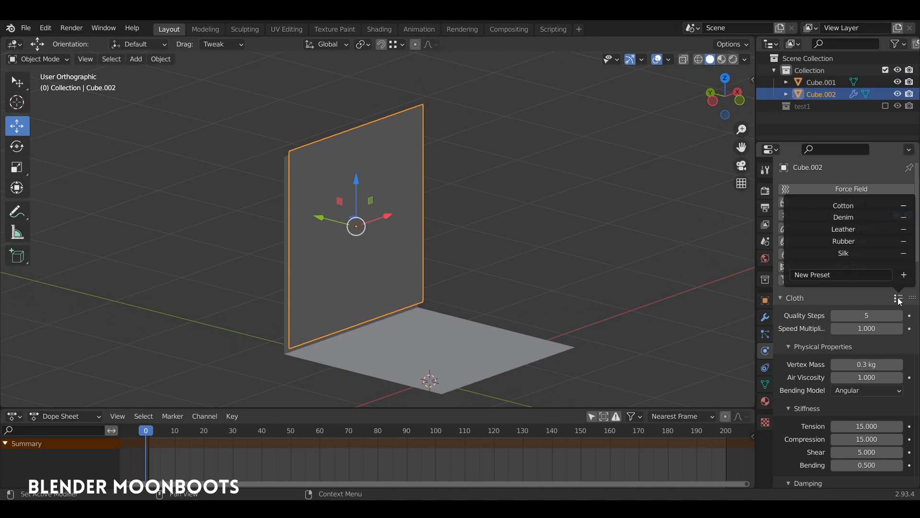
click(847, 206)
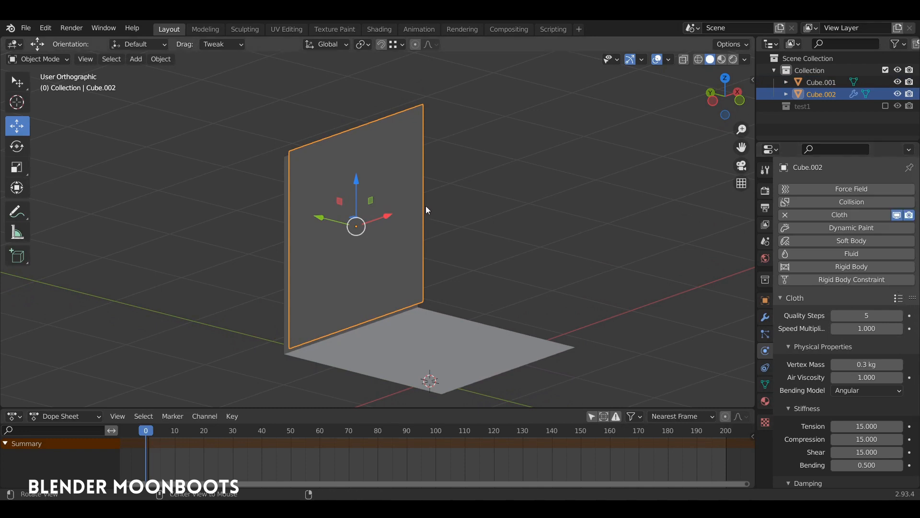
Switch the cloth panel to Weight Paint mode with its front face in view.
middle_drag(426, 206, 450, 225)
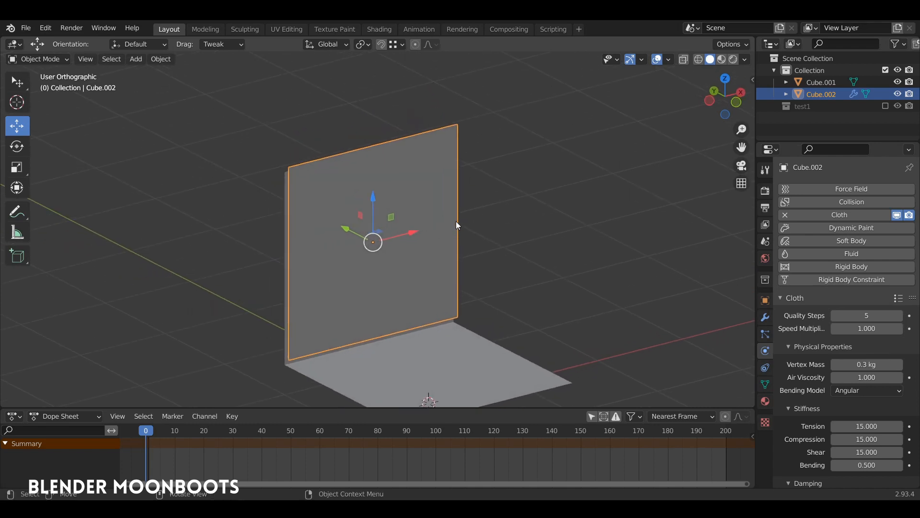
key(ctrl+Tab)
key(ctrl+Tab)
click(346, 180)
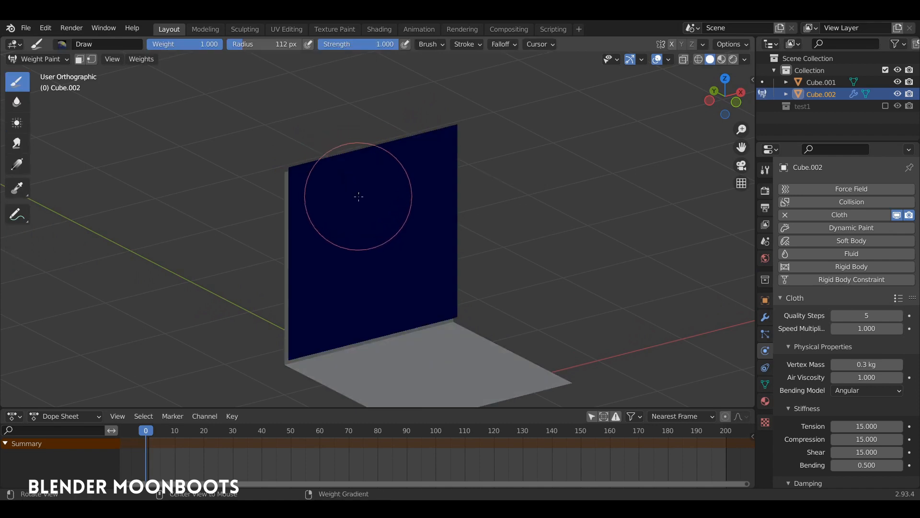
middle_drag(359, 195, 332, 206)
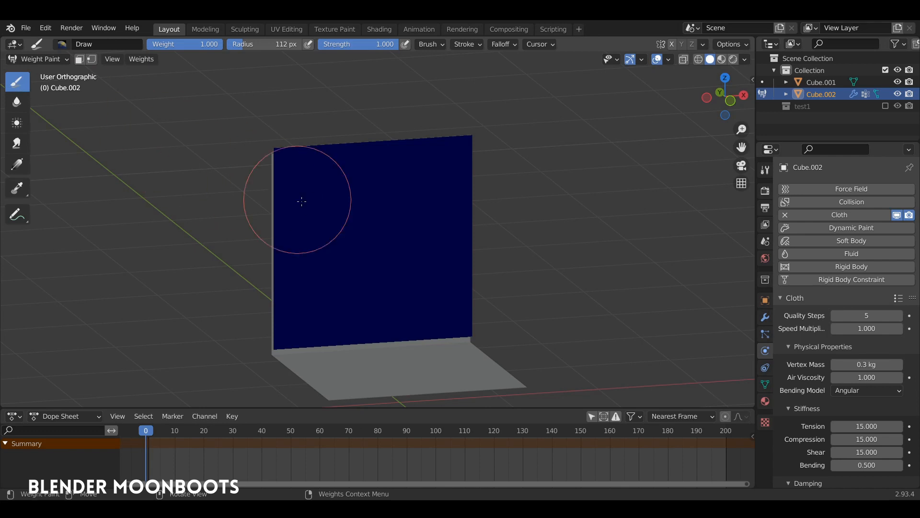
Set the Draw brush radius to 104 px and its strength to 1.000.
key(f)
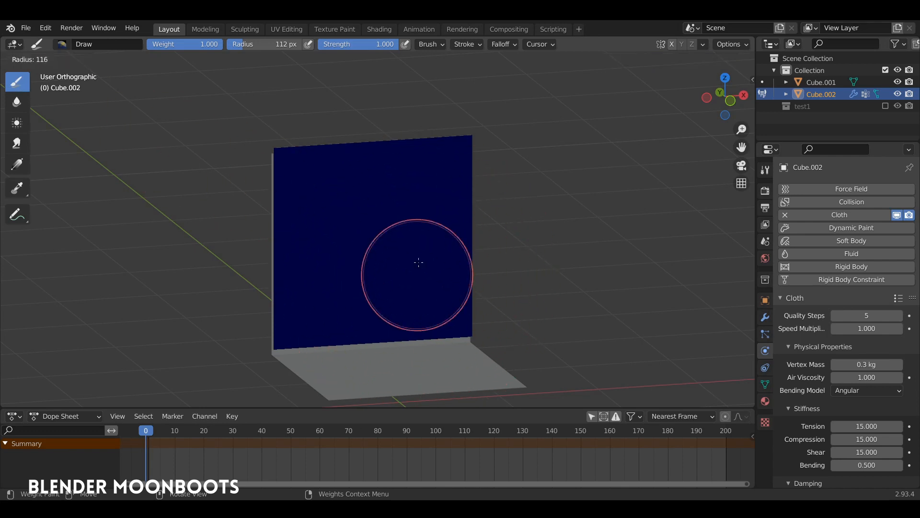
click(412, 263)
key(shift+f)
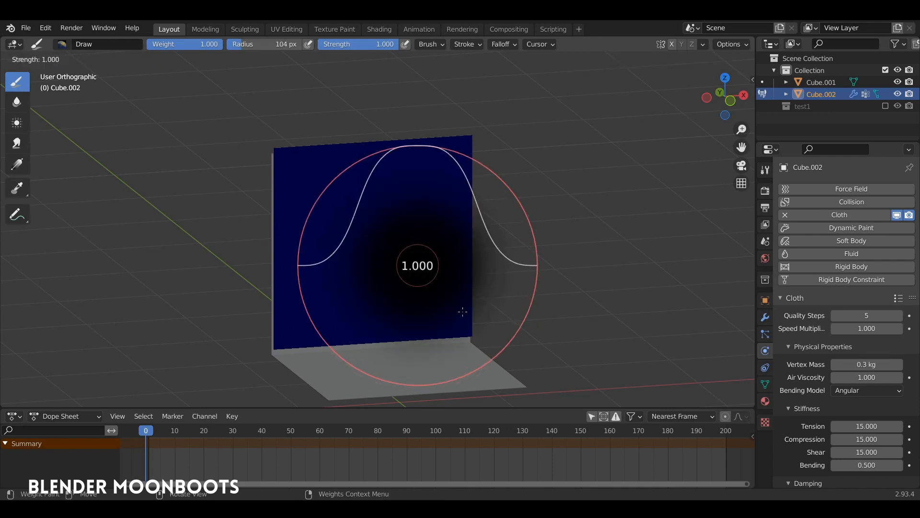
click(479, 280)
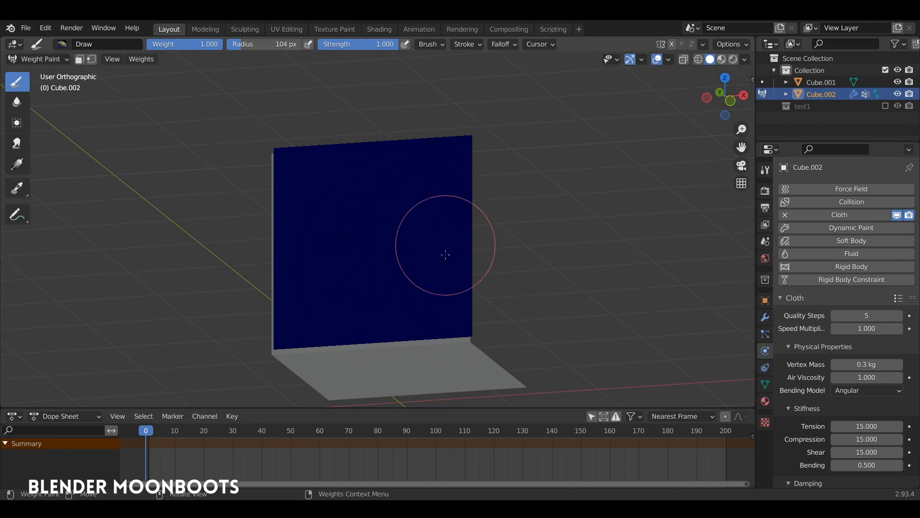
Set the brush blend to Mix and paint weight 1.000 over the panel's lower area and a central strip up to its top edge.
key(n)
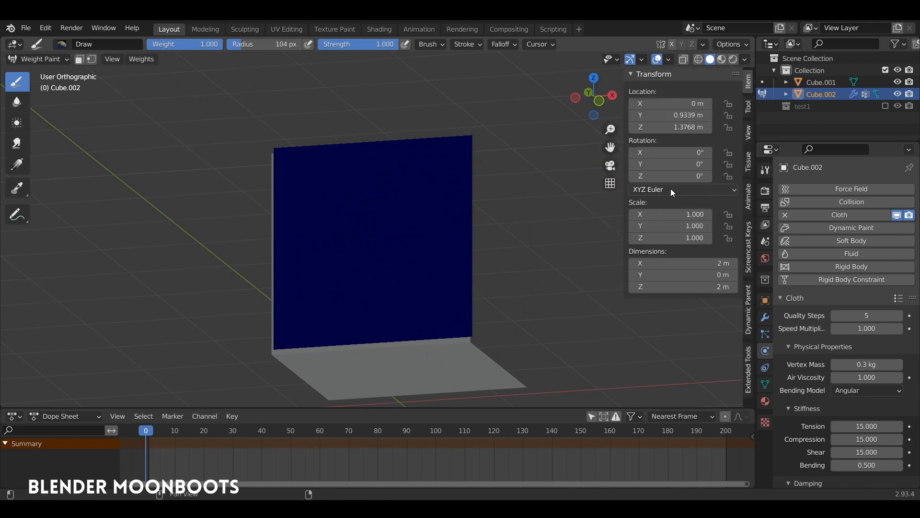
click(749, 106)
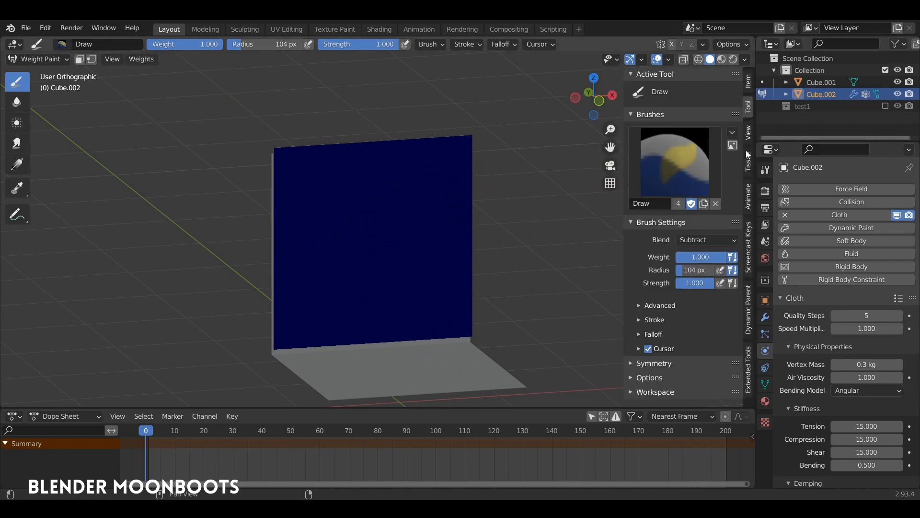
click(694, 240)
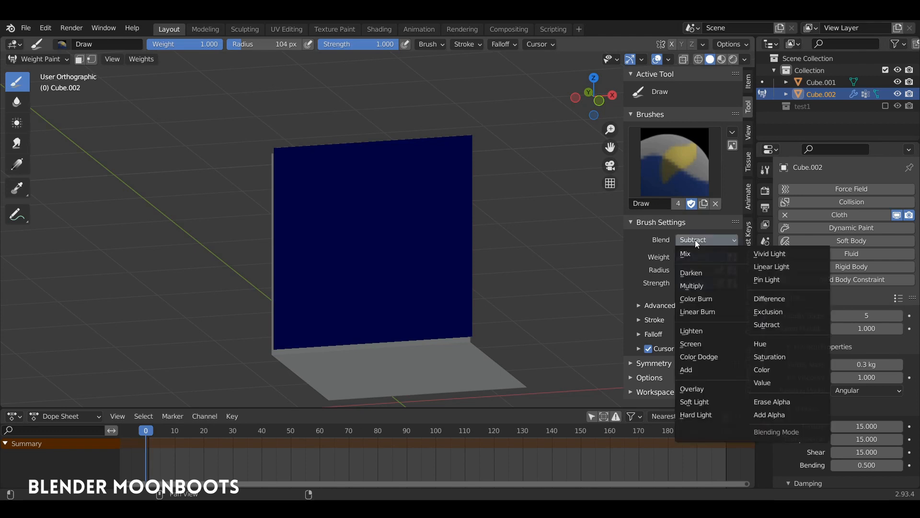
click(687, 254)
mouse_move(445, 277)
mouse_down()
mouse_move(329, 329)
mouse_move(350, 263)
mouse_move(349, 318)
mouse_move(477, 267)
mouse_move(302, 301)
mouse_move(413, 269)
mouse_move(455, 308)
mouse_move(265, 263)
mouse_move(332, 228)
mouse_move(370, 128)
mouse_move(376, 189)
mouse_move(421, 236)
mouse_move(402, 281)
mouse_move(322, 278)
mouse_move(277, 319)
mouse_move(489, 304)
mouse_move(435, 279)
mouse_move(370, 291)
mouse_move(449, 275)
mouse_up()
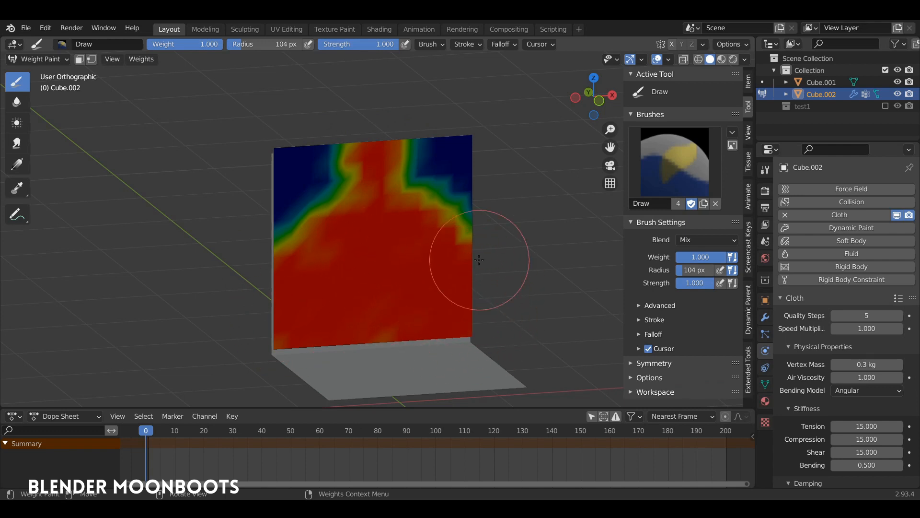
middle_drag(478, 257, 462, 267)
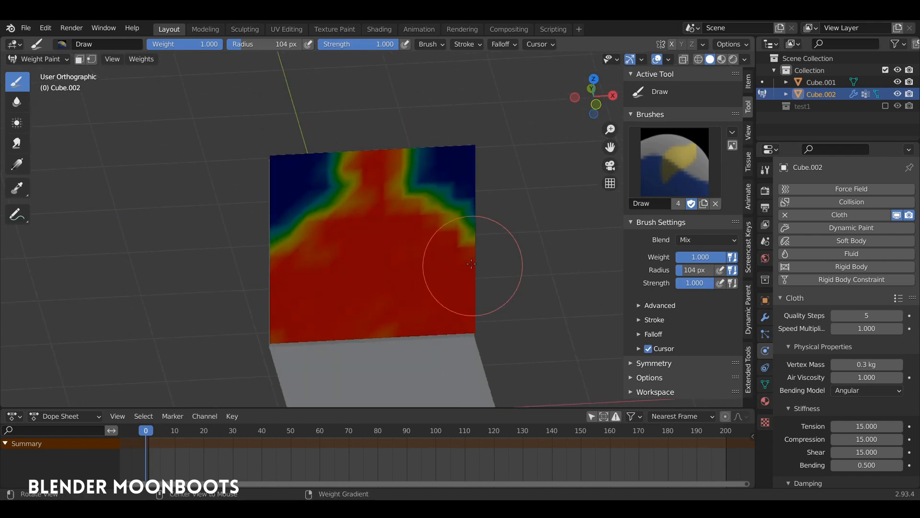
Soften the weight transitions across the upper panel with the Blur brush and return to Object Mode.
click(23, 106)
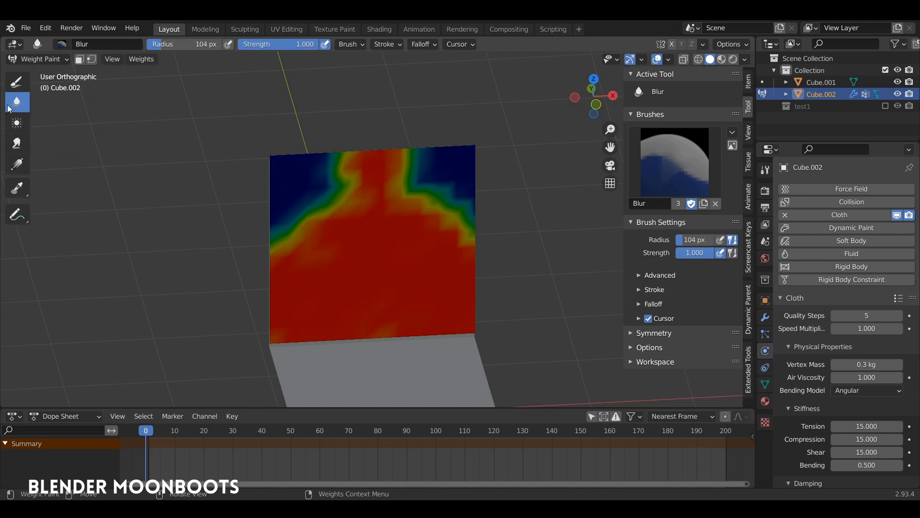
mouse_move(329, 196)
mouse_down()
mouse_move(339, 168)
mouse_move(287, 243)
mouse_move(341, 201)
mouse_move(257, 256)
mouse_up()
mouse_move(397, 178)
mouse_down()
mouse_move(393, 165)
mouse_move(421, 230)
mouse_move(329, 216)
mouse_move(364, 164)
mouse_move(382, 165)
mouse_move(469, 238)
mouse_move(438, 206)
mouse_move(393, 197)
mouse_up()
key(ctrl+Tab)
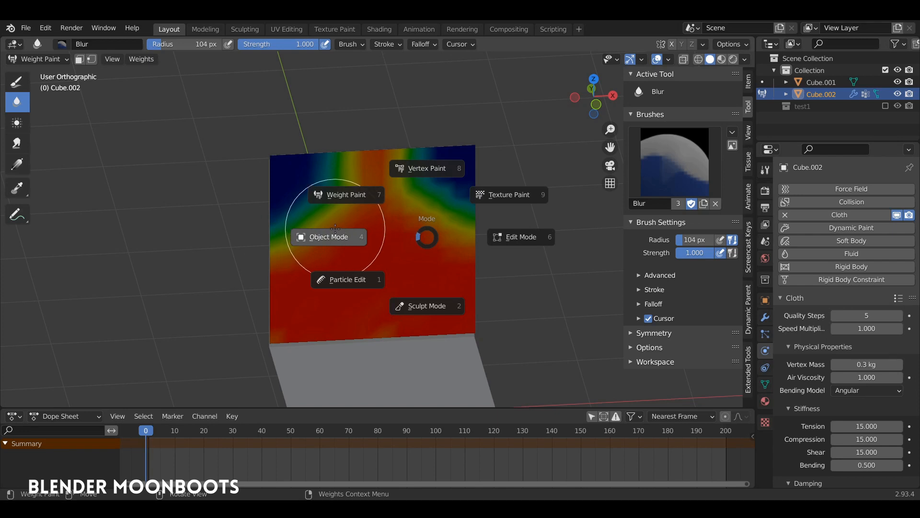
click(331, 237)
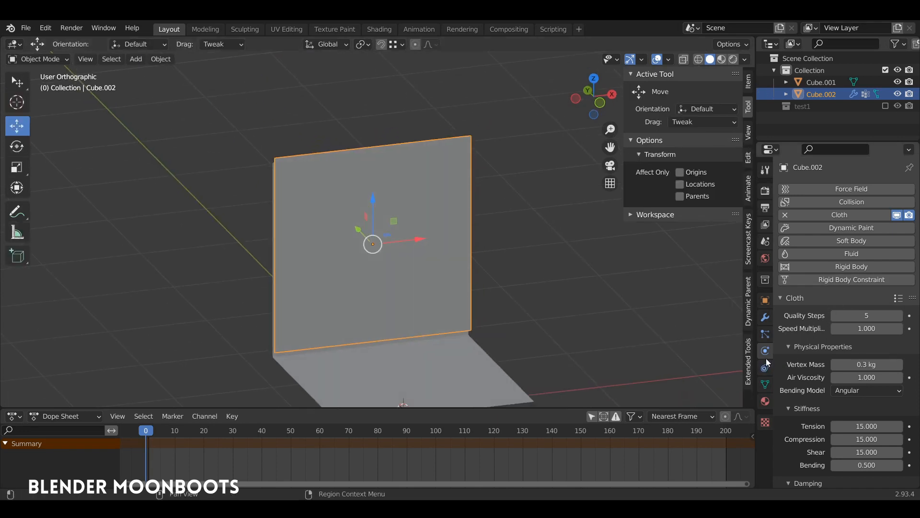
Assign the painted vertex group as the cloth's Pin Group and rename that vertex group to Pin.
scroll(821, 379, down, 15)
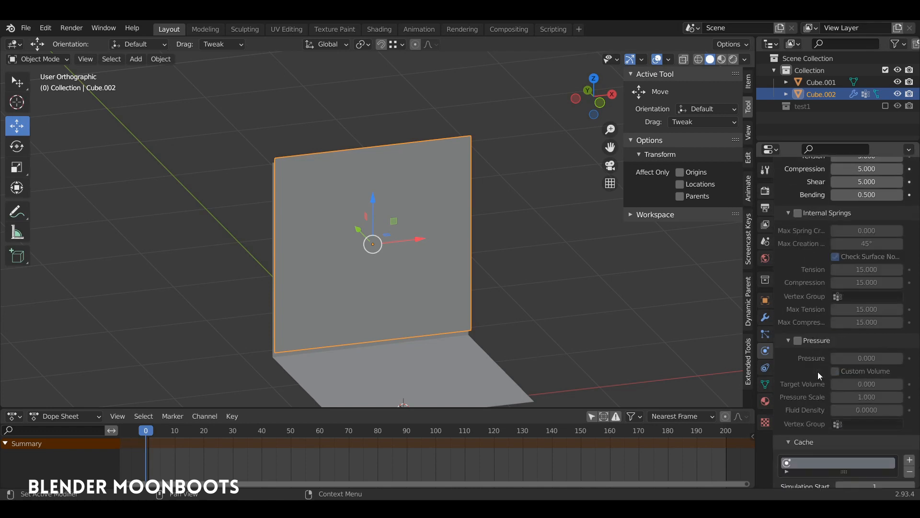
scroll(810, 367, down, 6)
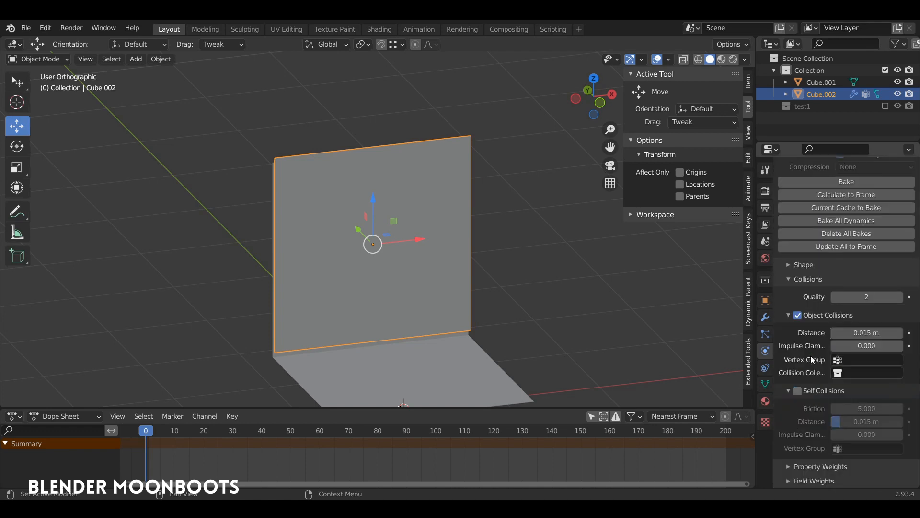
click(789, 267)
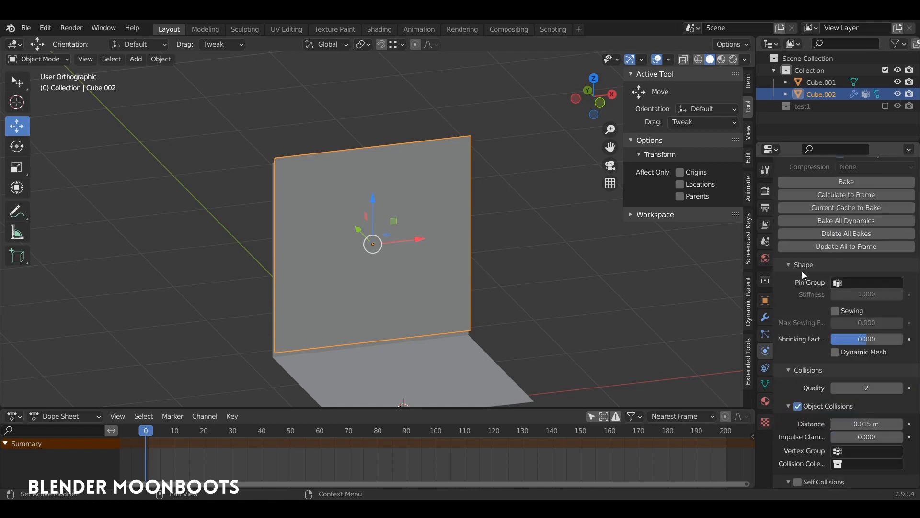
click(845, 284)
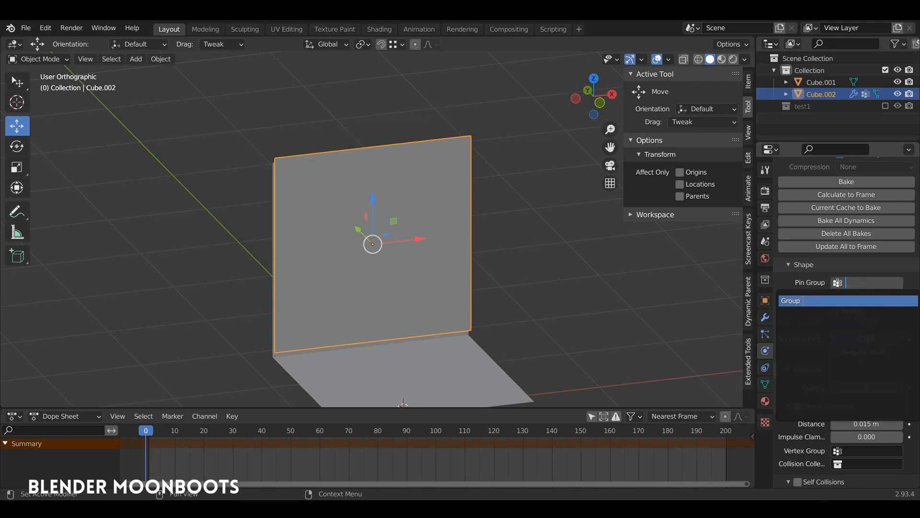
click(802, 300)
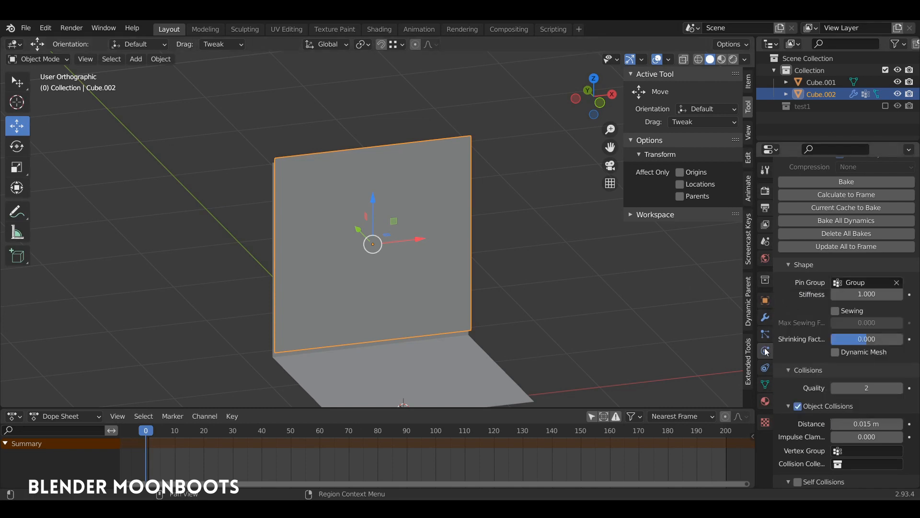
click(766, 384)
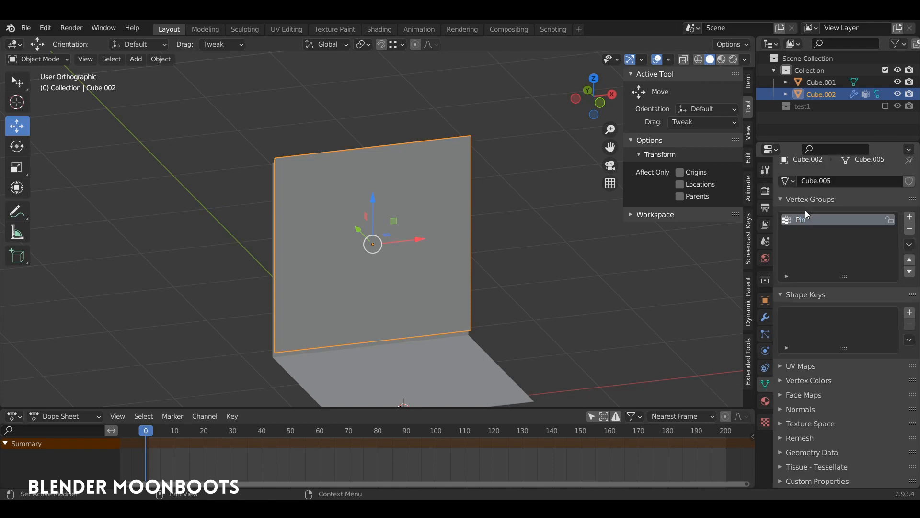
Play the cloth simulation to check the pinned panel, then stop and return to frame 0.
middle_drag(422, 268, 411, 183)
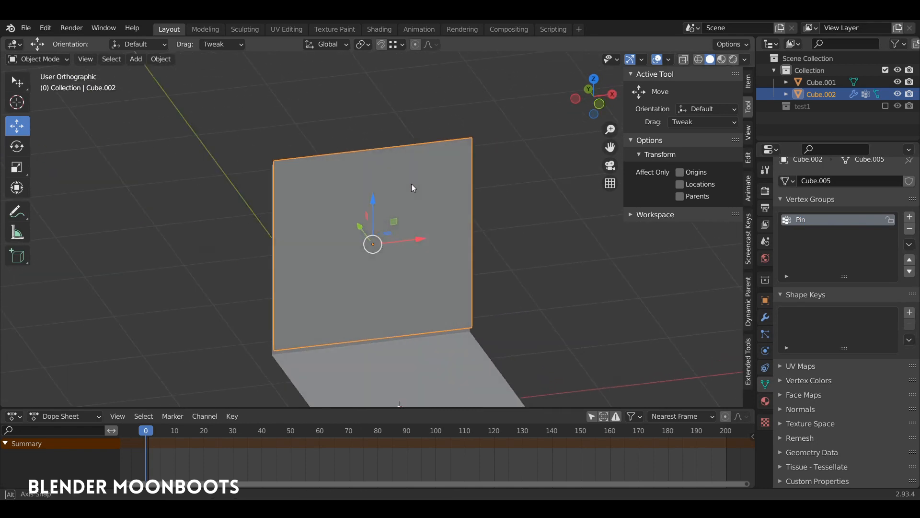
key(space)
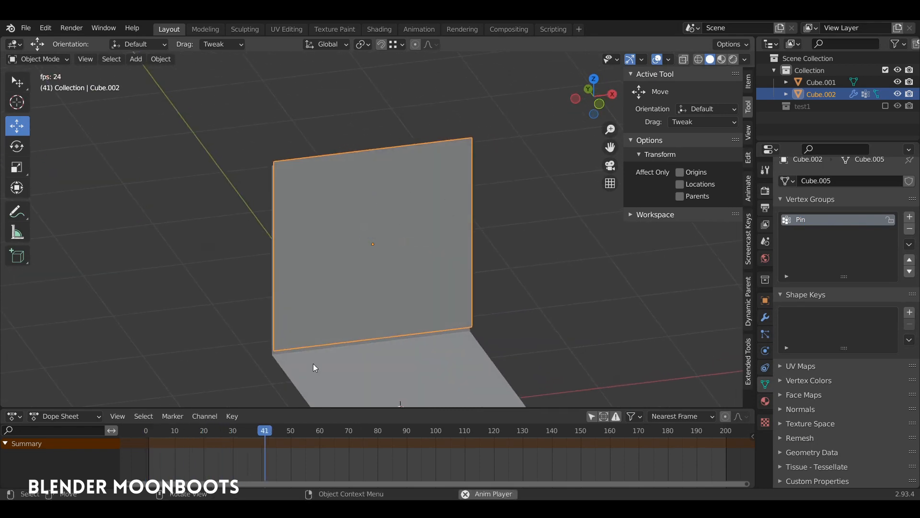
key(space)
key(shift+Left)
Select the cloth panel's two upper corner vertices and pull them slightly forward along Y, away from the backing wall, with proportional editing.
middle_drag(168, 318, 299, 171)
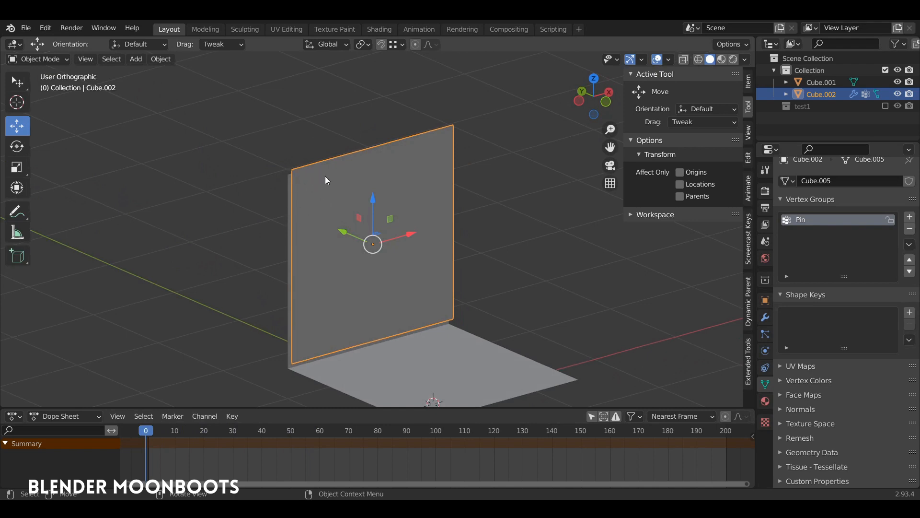
key(Tab)
click(292, 169)
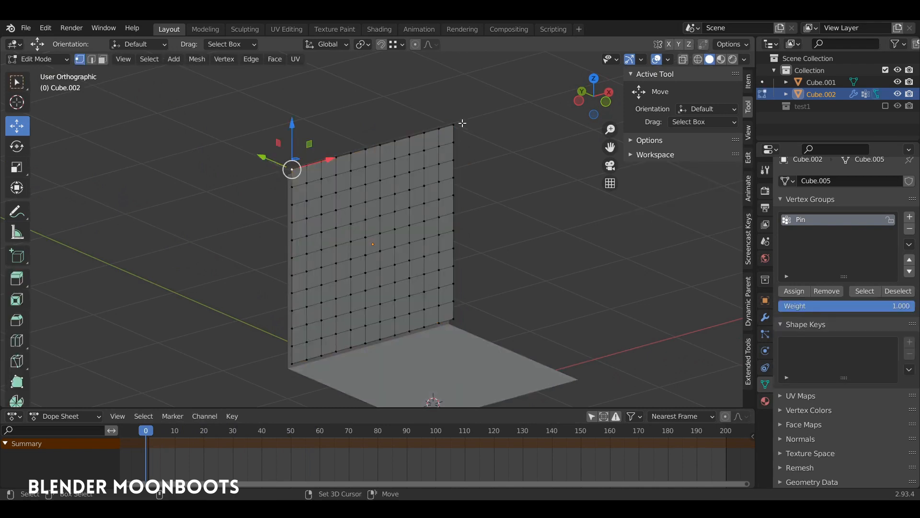
ctrl+click(467, 120)
middle_drag(467, 120, 422, 76)
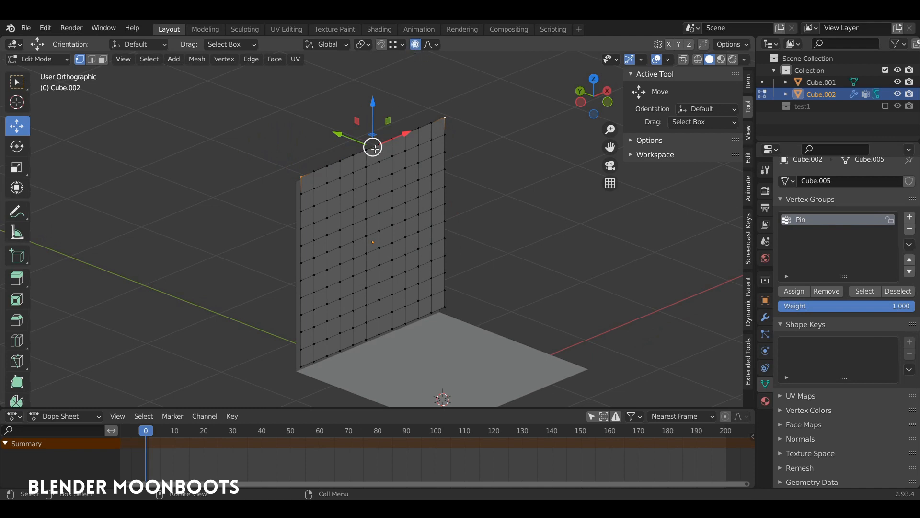
drag(354, 137, 346, 137)
scroll(347, 137, up, 5)
scroll(347, 136, up, 3)
key(Tab)
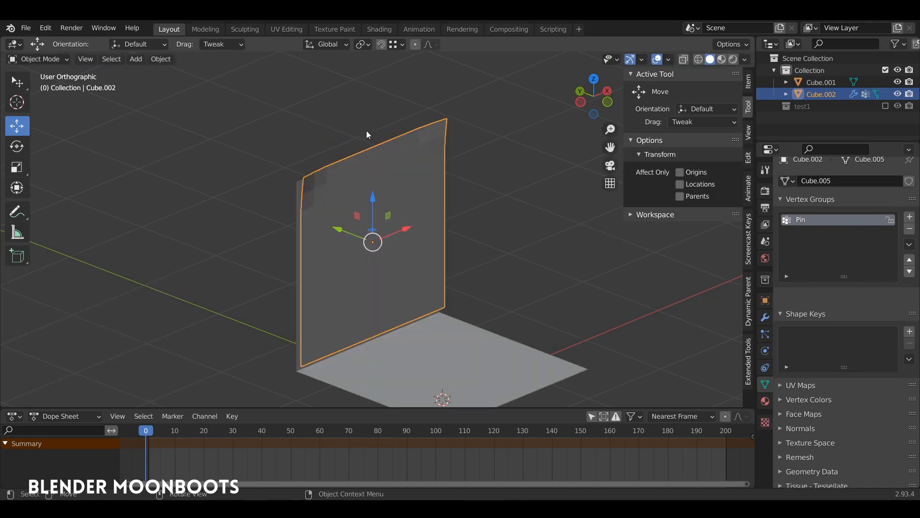
Play the simulation to examine how the panel's displaced upper corners fold, then return to frame 0.
key(space)
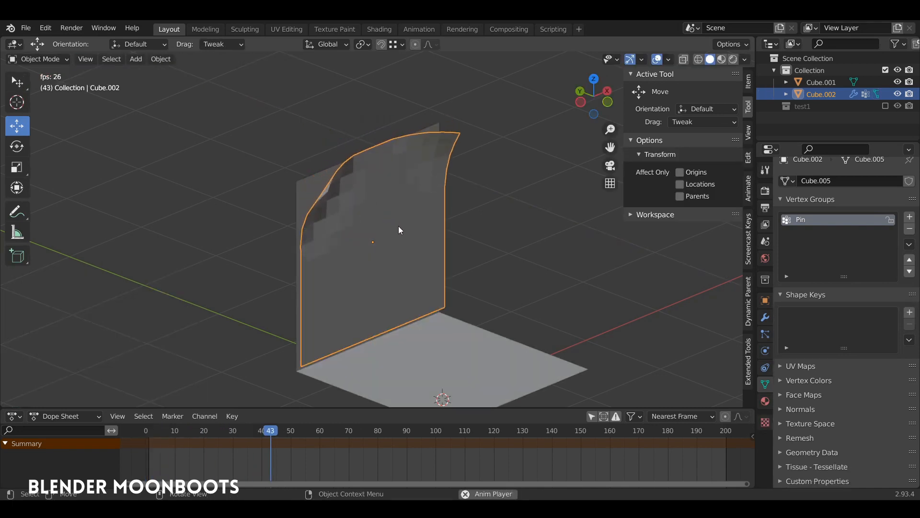
middle_drag(416, 257, 390, 266)
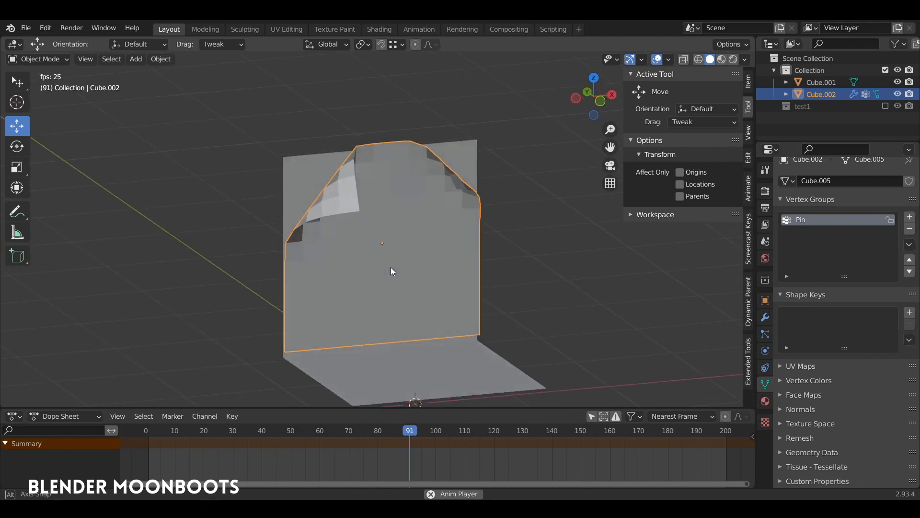
key(space)
drag(484, 431, 242, 426)
key(shift+Left)
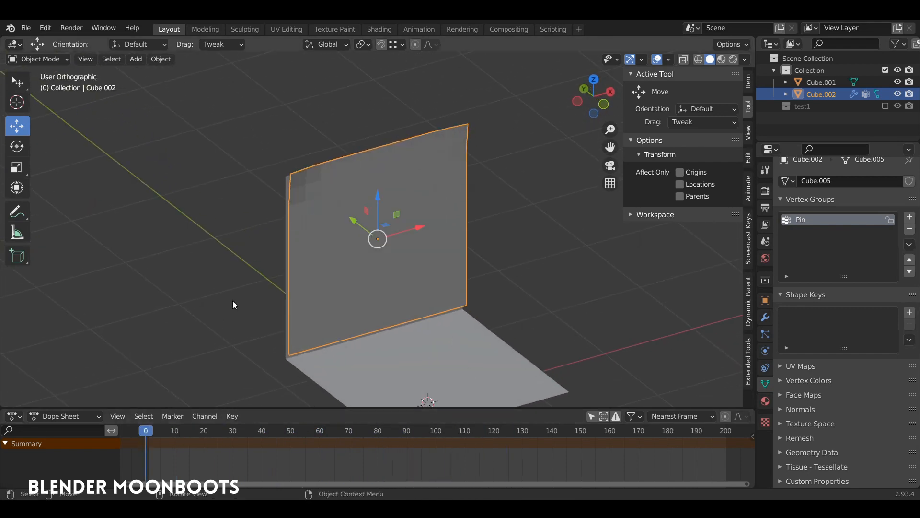
middle_drag(232, 300, 363, 266)
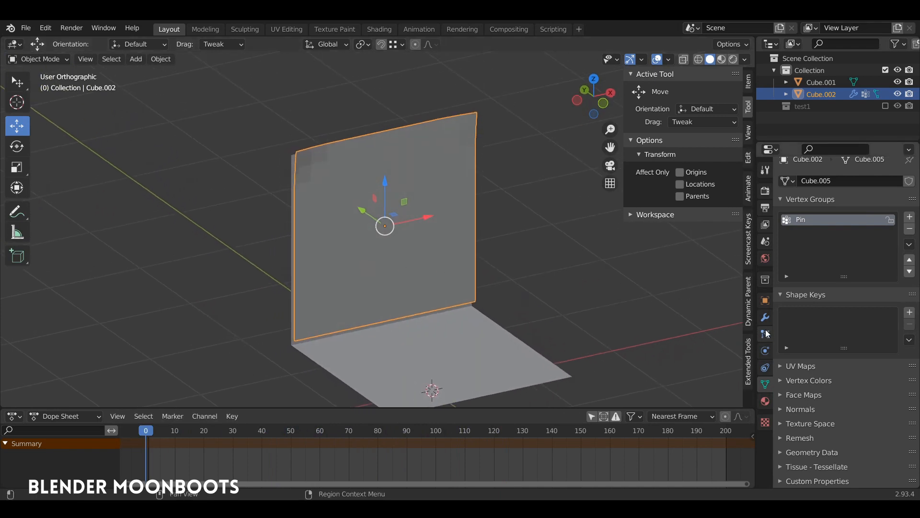
Add Collision physics to the L-shaped wall and floor object.
click(495, 342)
middle_drag(494, 338, 515, 331)
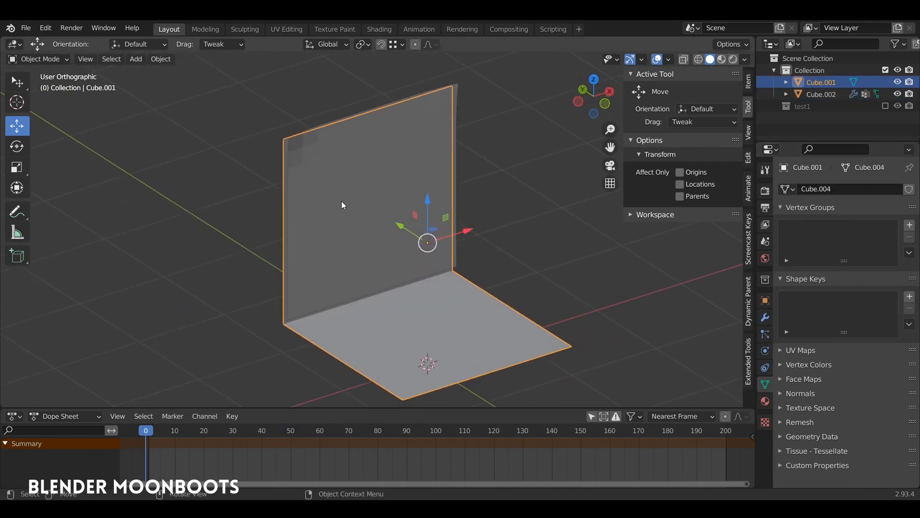
click(766, 362)
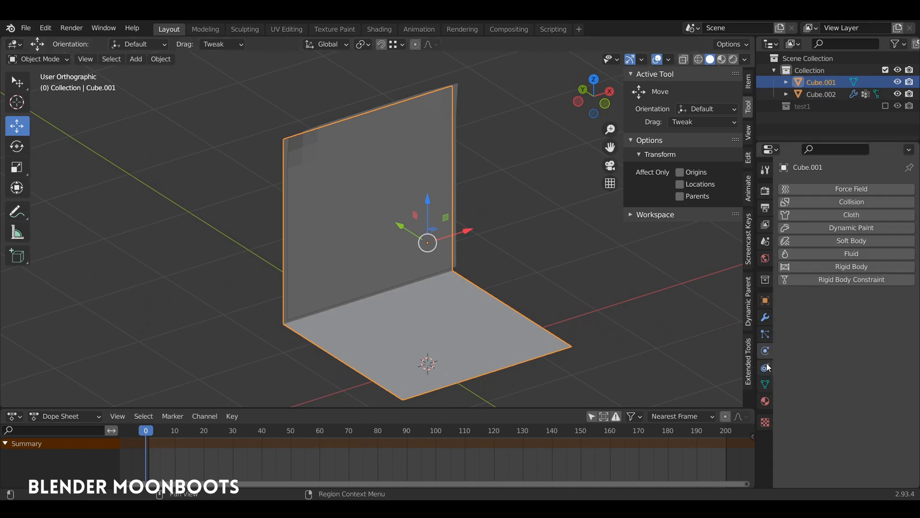
click(812, 202)
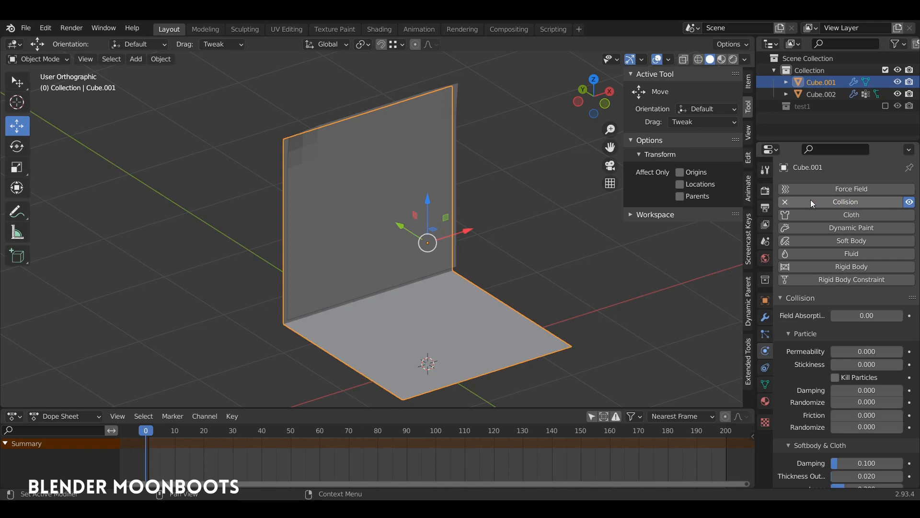
middle_drag(563, 263, 512, 272)
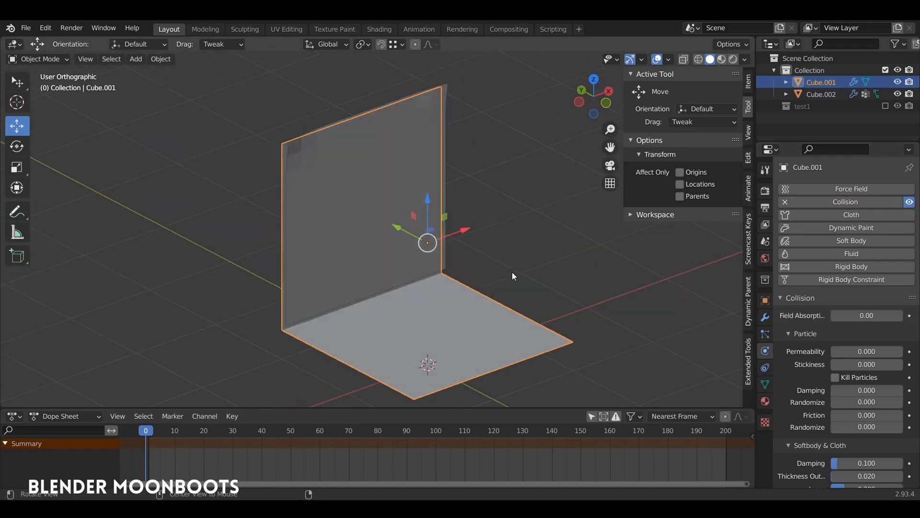
Add a Subdivision Surface modifier to the cloth panel.
click(423, 221)
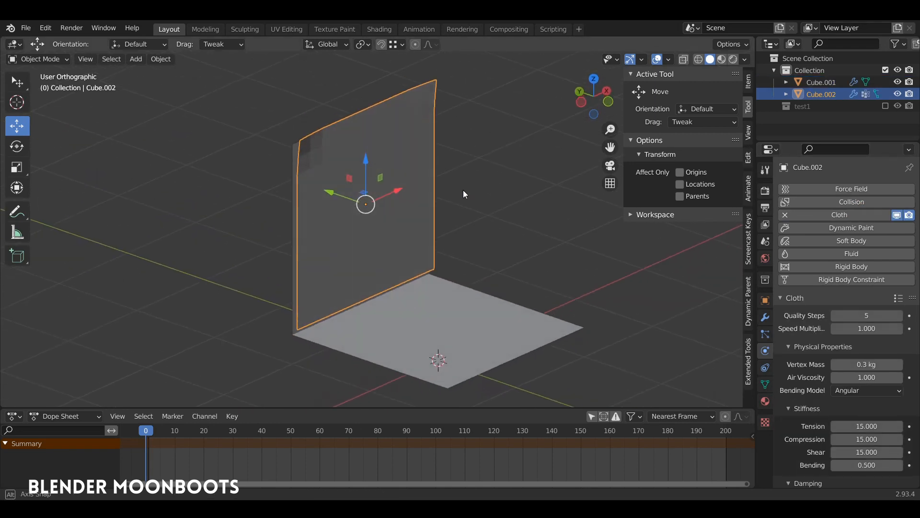
middle_drag(452, 195, 448, 173)
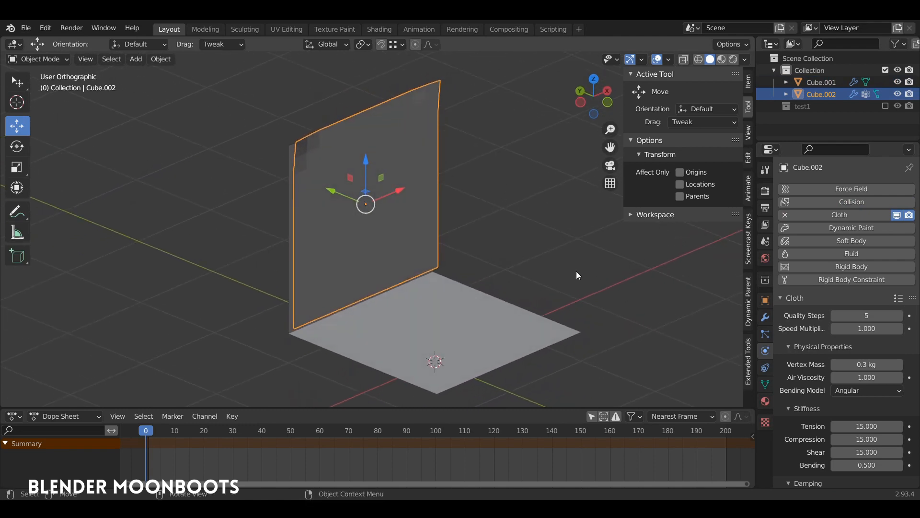
click(772, 319)
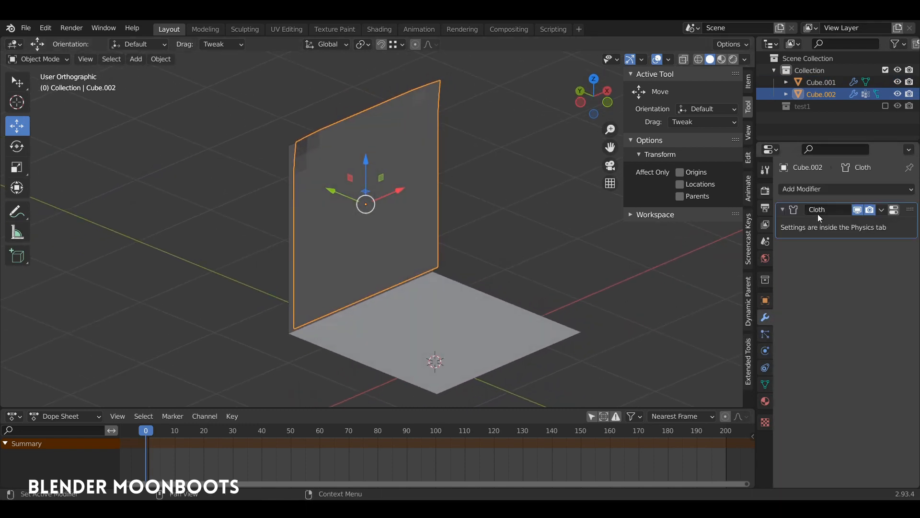
click(813, 186)
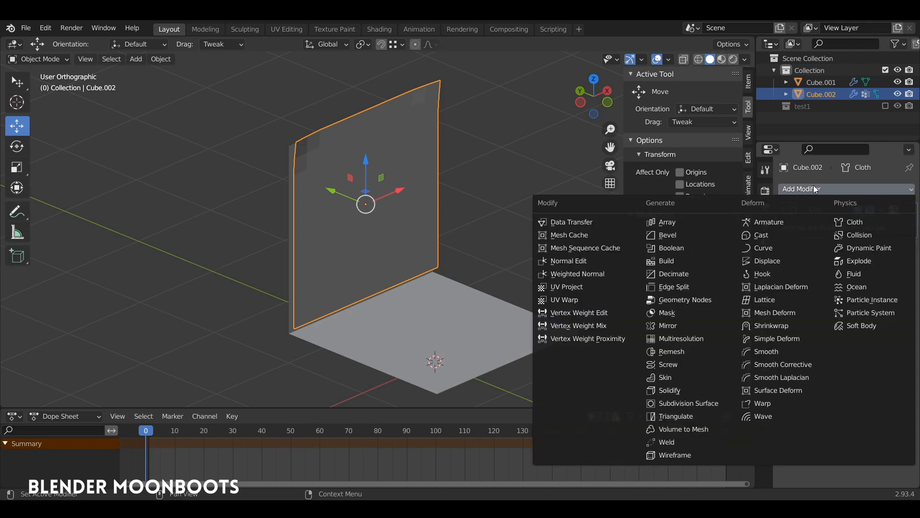
click(704, 404)
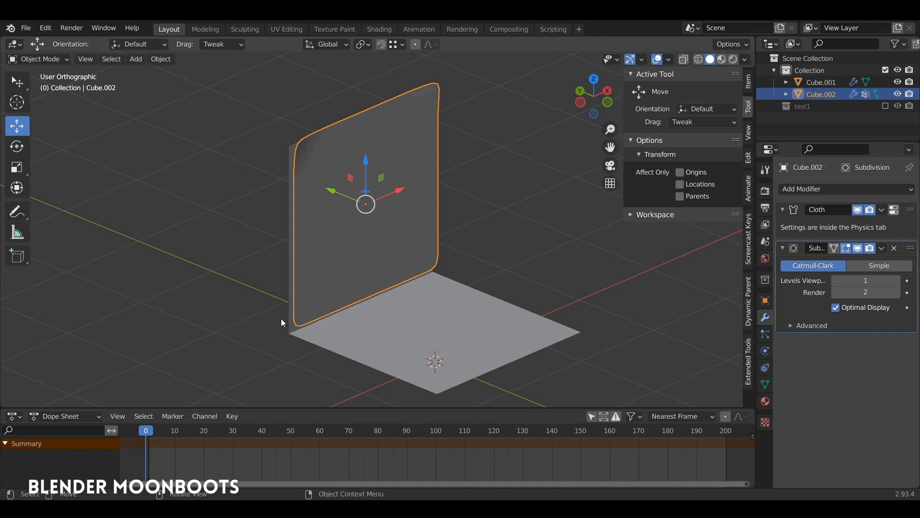
Add supporting loop cuts close to the cloth panel's lower and upper edges, with slide factors of about 0.71 and -0.59.
key(Tab)
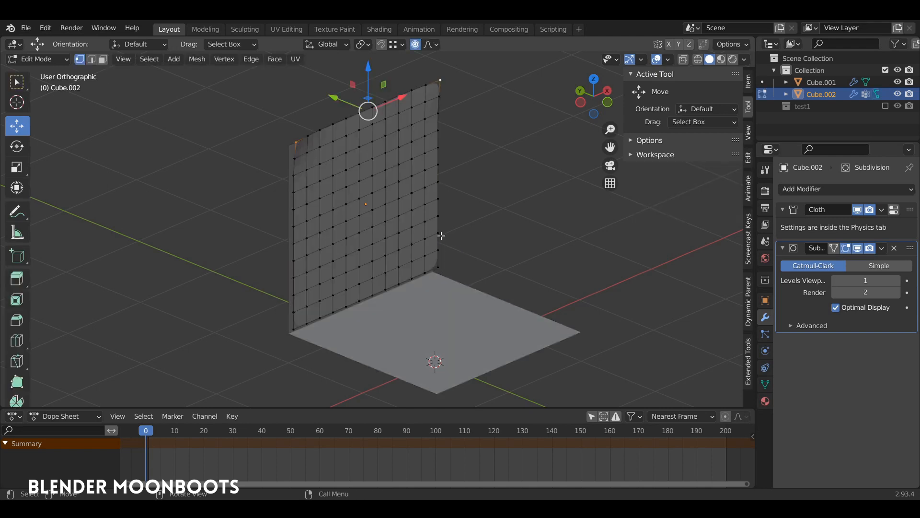
alt+click(397, 278)
key(g)
key(g)
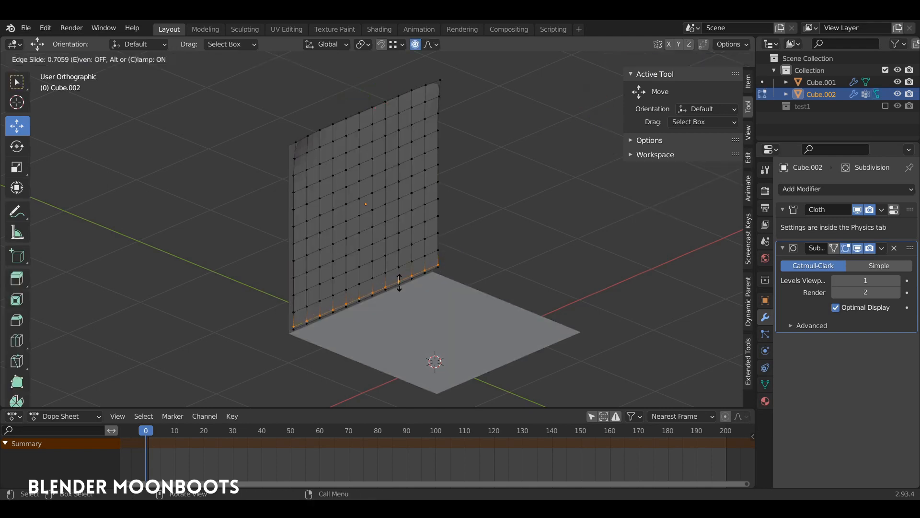
click(399, 283)
alt+click(392, 102)
key(g)
key(g)
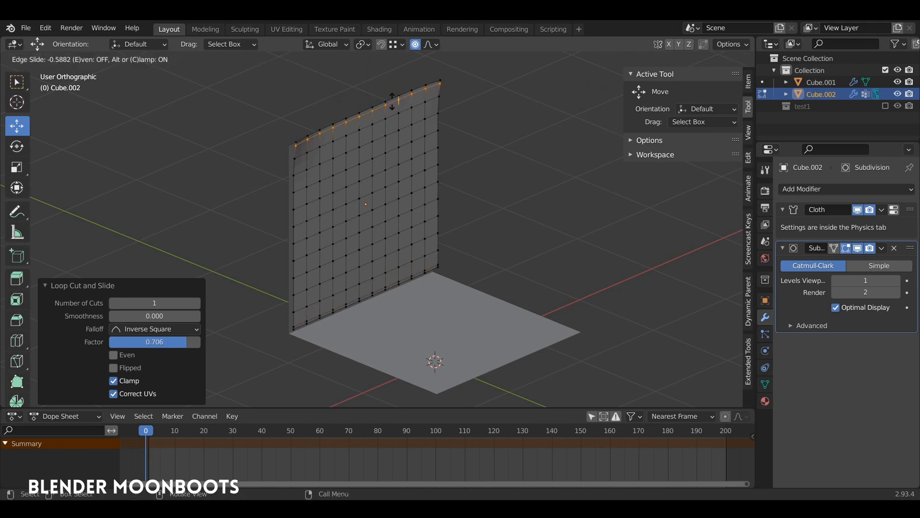
click(391, 99)
key(Tab)
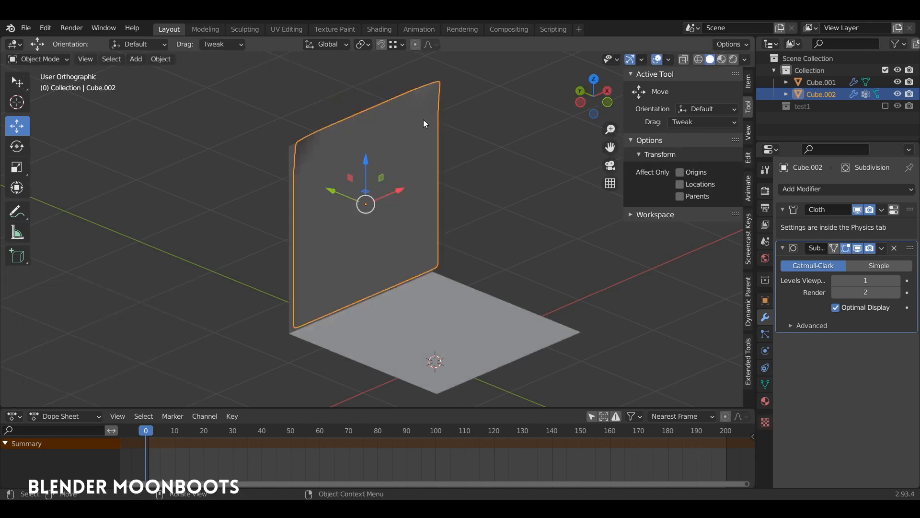
Play the simulation twice to examine the smoothed cloth's contact with the wall, returning to frame 0 each time.
middle_drag(424, 119, 430, 167)
key(space)
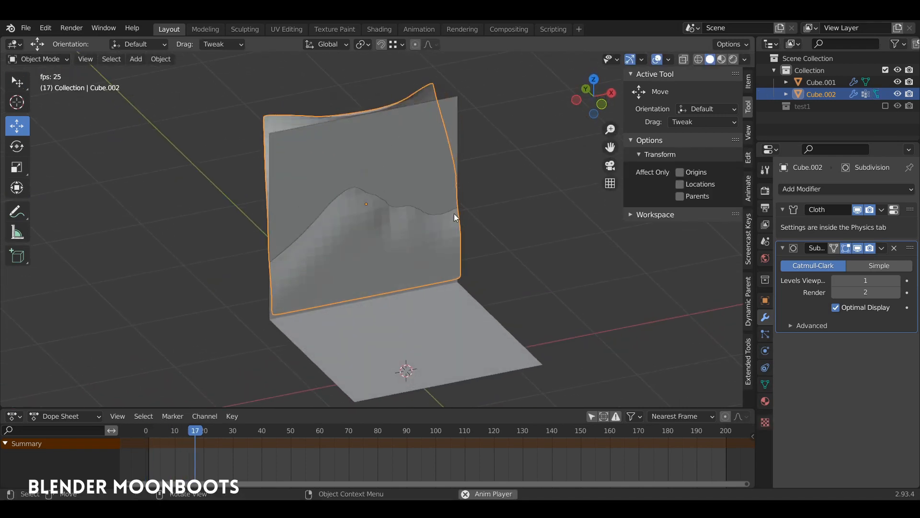
key(space)
drag(254, 434, 130, 435)
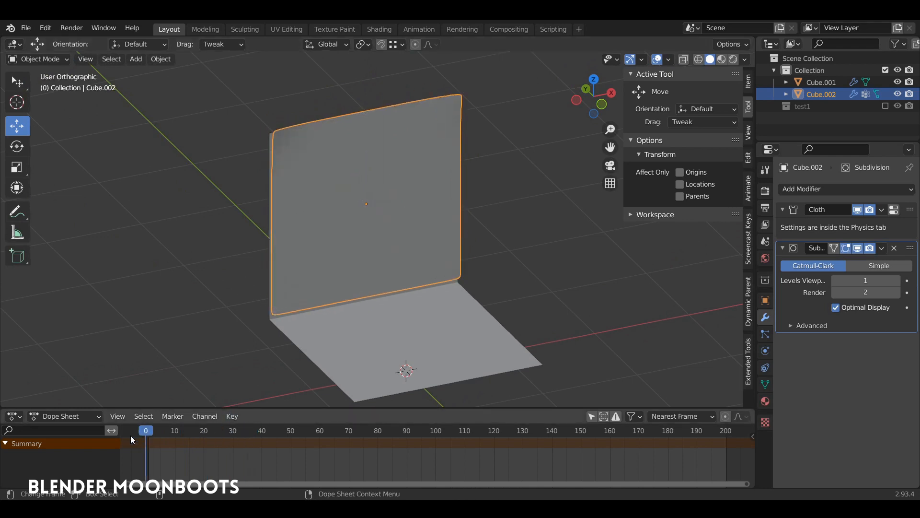
key(space)
key(space)
drag(232, 430, 145, 435)
Select the L-shaped collision object, turn on the Face Orientation overlay and open its mesh in Edit Mode.
middle_drag(285, 321, 387, 316)
click(370, 323)
click(669, 59)
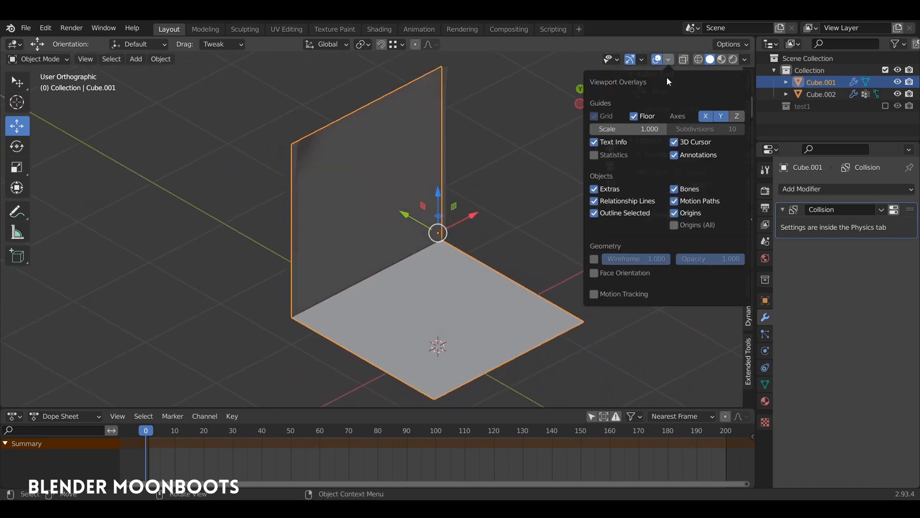
click(602, 272)
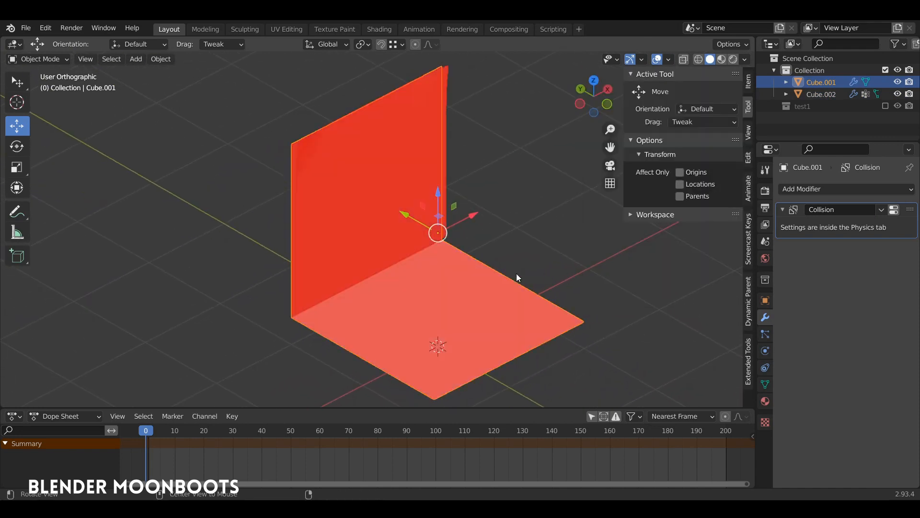
middle_drag(516, 273, 536, 284)
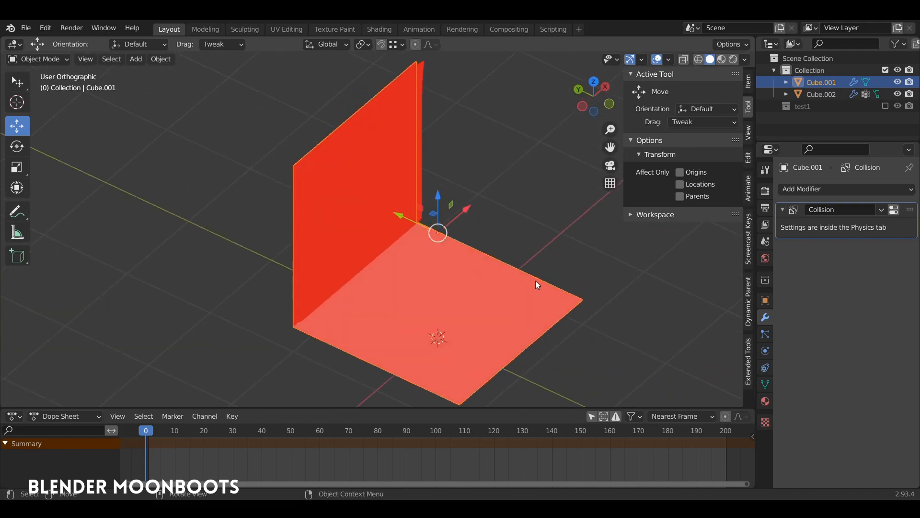
key(Tab)
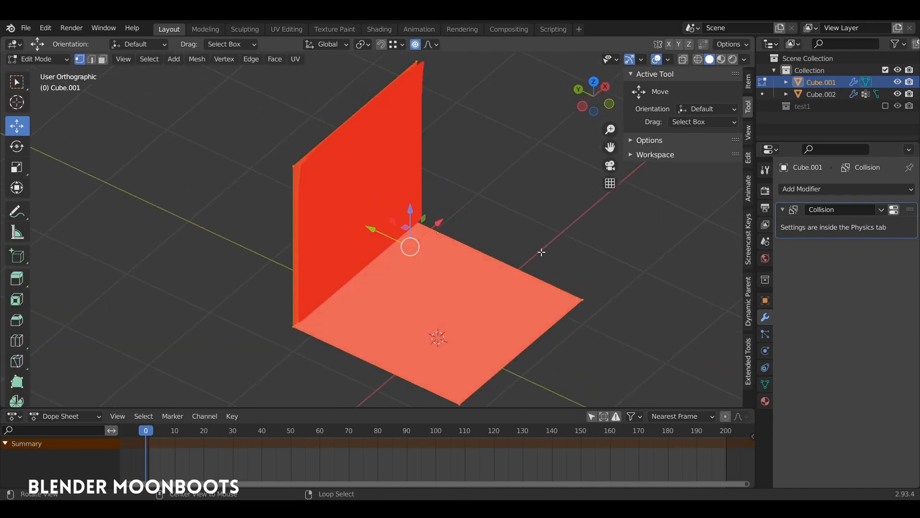
Flip the normals of the L-shaped collision object's mesh and return to Object Mode.
mouse_move(542, 252)
alt+mouse_down()
mouse_move(547, 232)
mouse_move(533, 251)
alt+mouse_up()
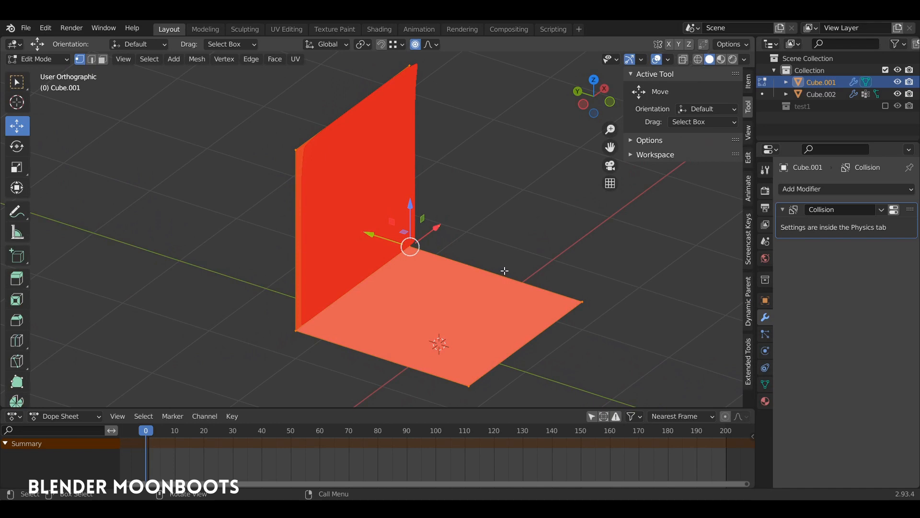
key(alt+n)
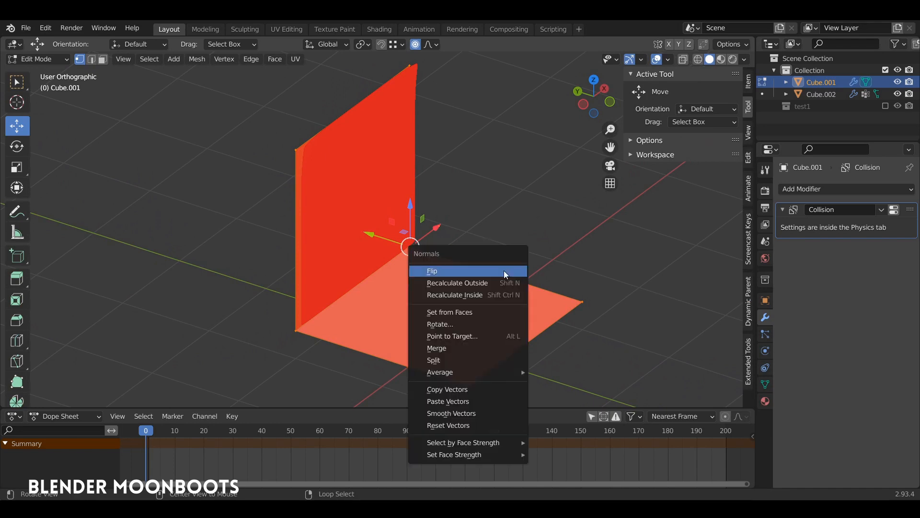
click(436, 269)
key(Tab)
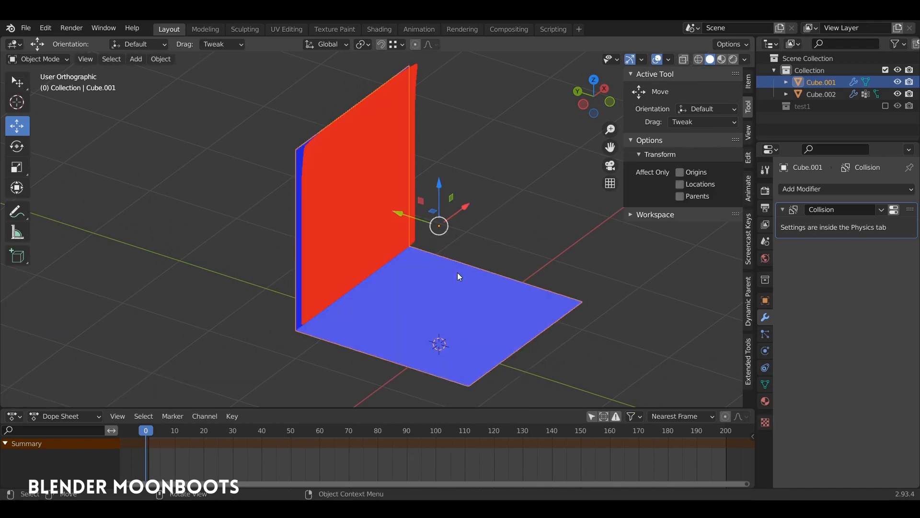
Play the simulation to check the cloth against the flipped collision object, return to frame 0 and turn off the Face Orientation overlay.
alt+drag(458, 272, 450, 262)
key(space)
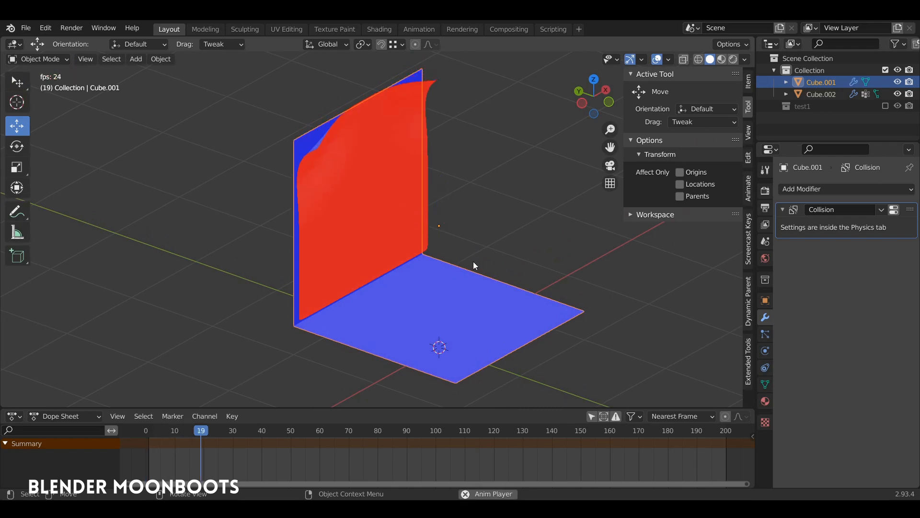
key(space)
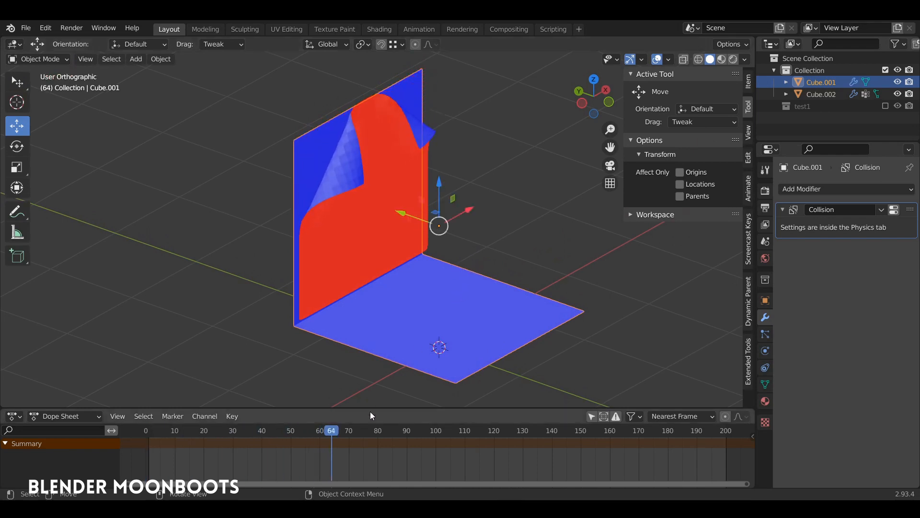
key(shift+Left)
click(669, 60)
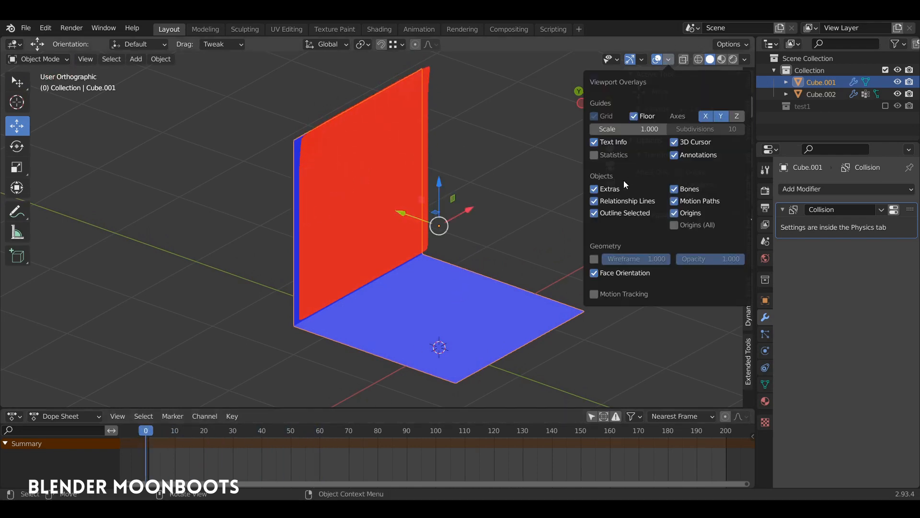
click(595, 274)
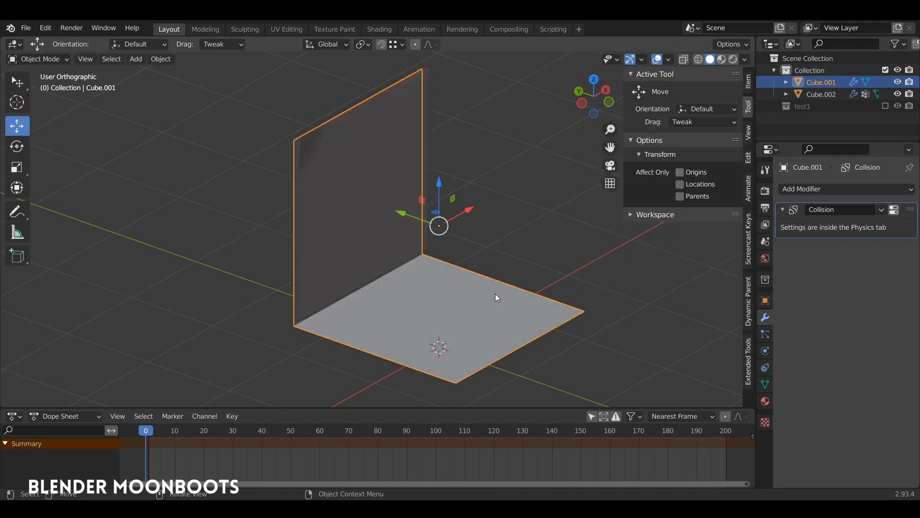
Play the simulation to about frame 23, select the cloth panel and apply Shade Smooth to it.
middle_drag(495, 293, 445, 281)
key(space)
key(space)
click(456, 192)
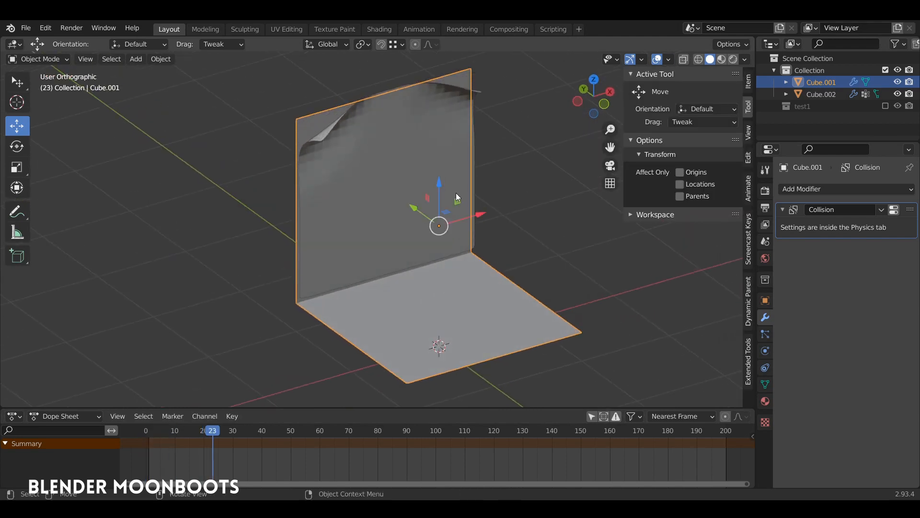
middle_drag(465, 171, 462, 148)
right_click(462, 152)
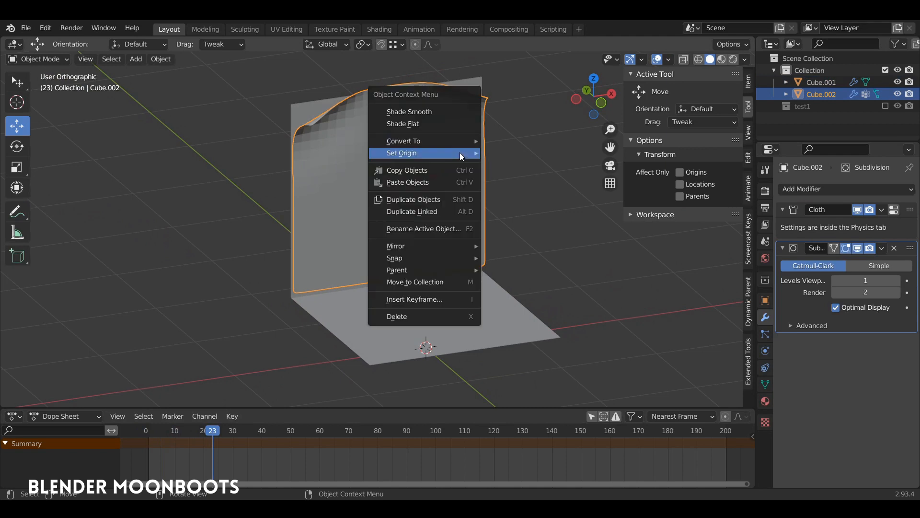
click(460, 110)
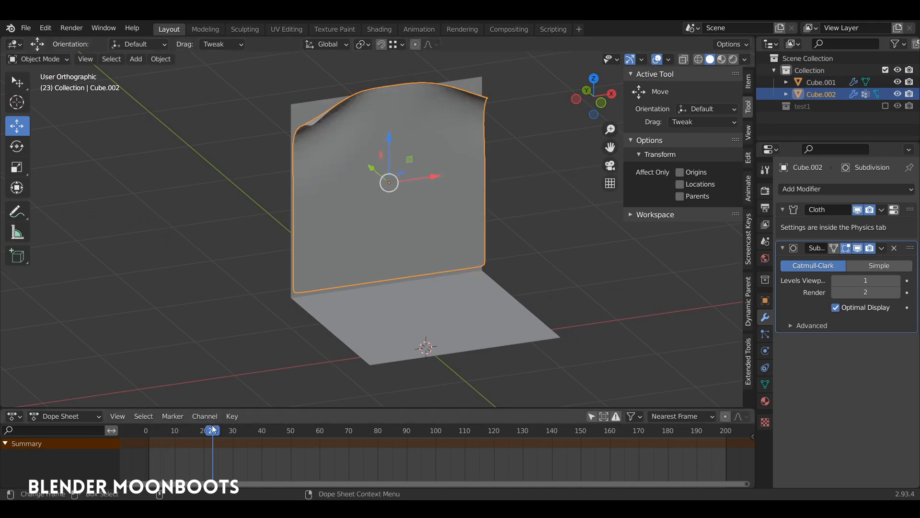
Replay the smooth-shaded cloth simulation from frame 0, and scrub the timeline to frame 70.
key(shift+Left)
key(space)
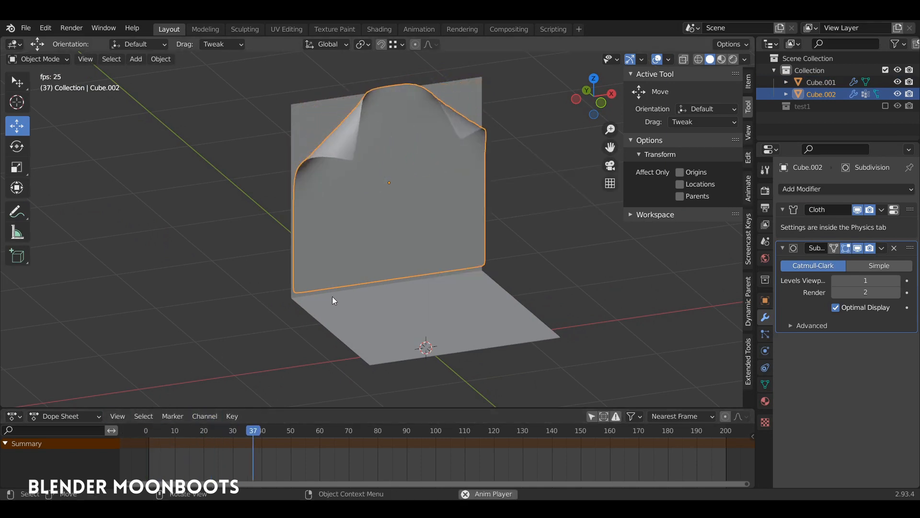
key(space)
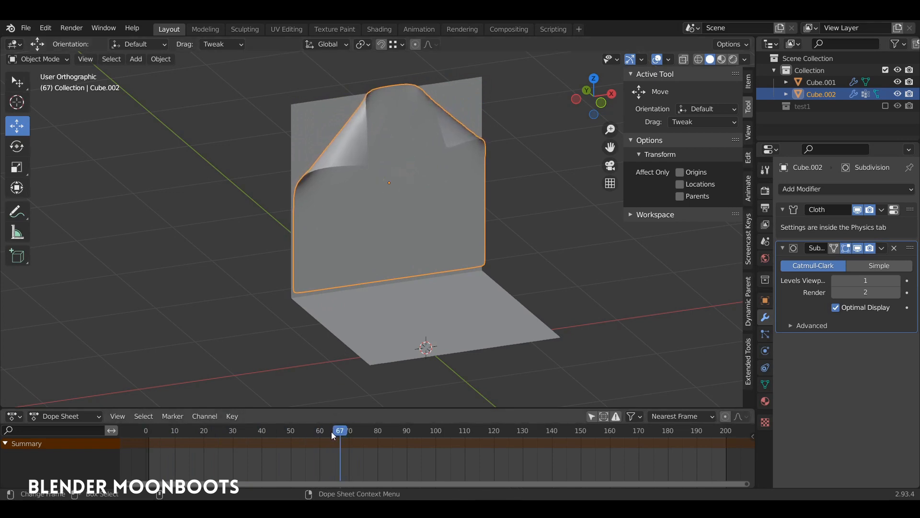
drag(331, 432, 356, 452)
drag(426, 460, 348, 453)
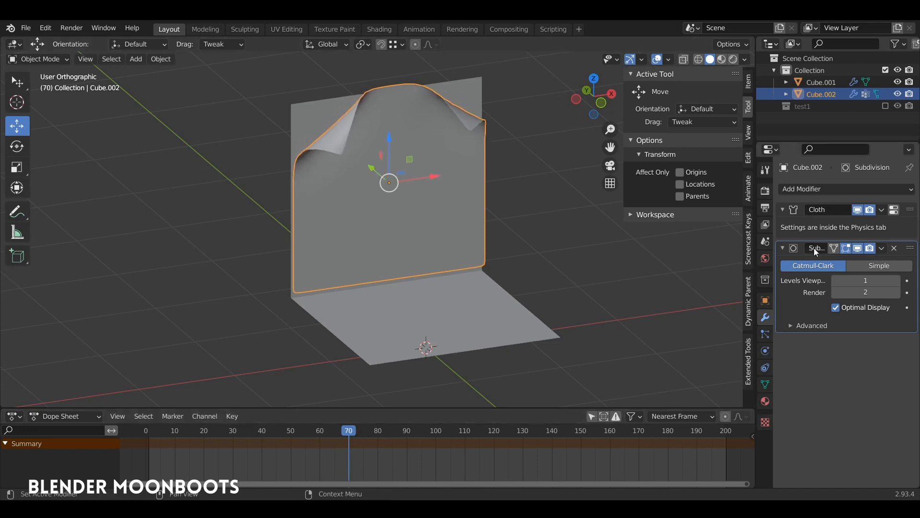
Add a Vertex Weight Mix modifier to the cloth panel and move it above the Cloth modifier.
click(787, 248)
click(812, 187)
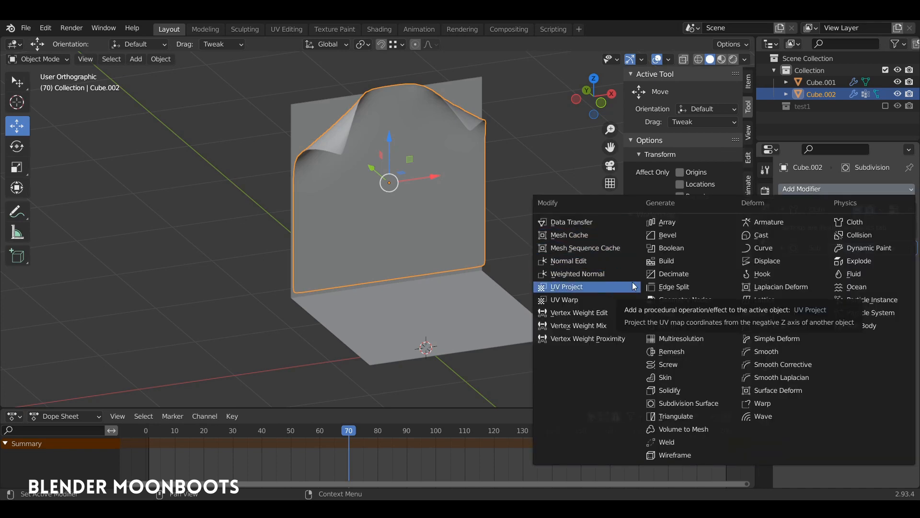
click(617, 326)
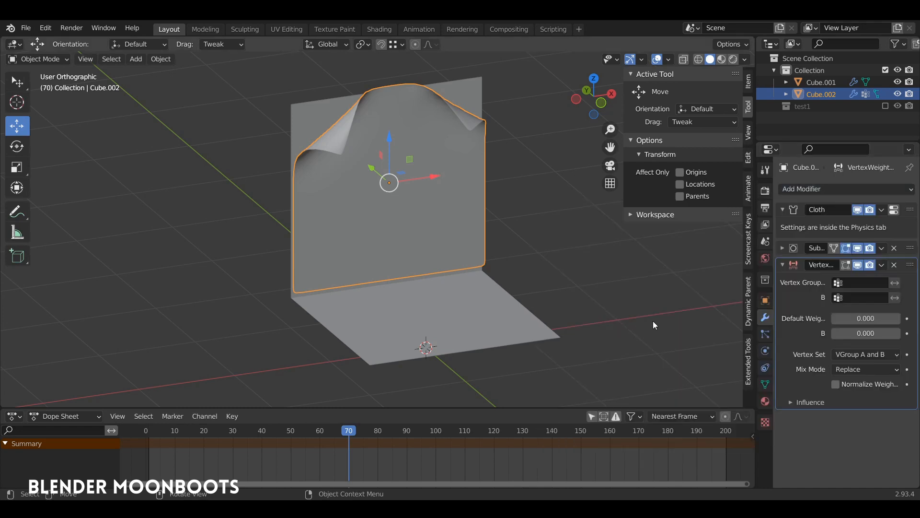
drag(903, 267, 843, 208)
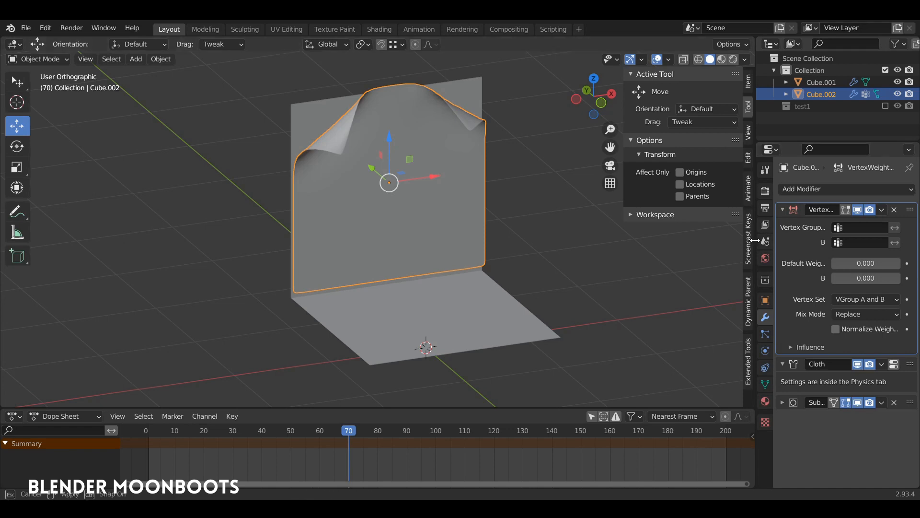
Widen the modifier properties area and set the Vertex Weight Mix modifier's Vertex Group A to Pin.
drag(753, 240, 703, 237)
click(828, 227)
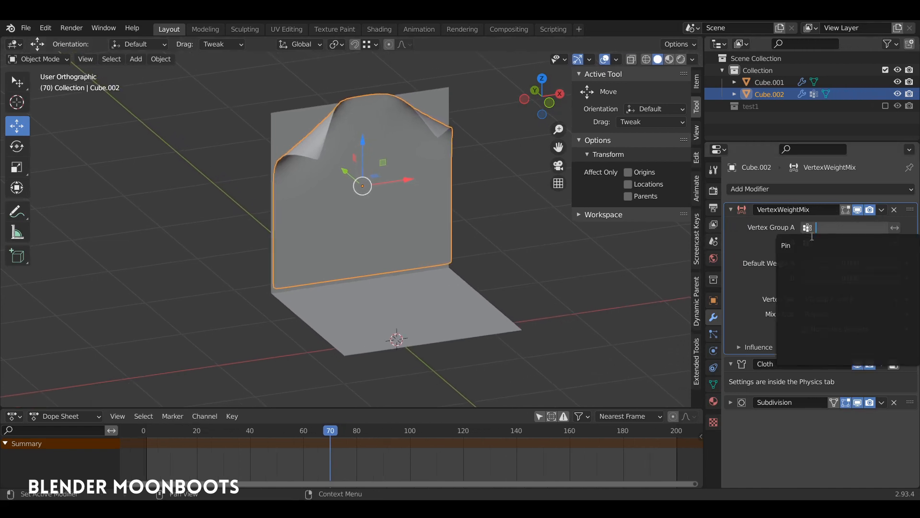
click(803, 242)
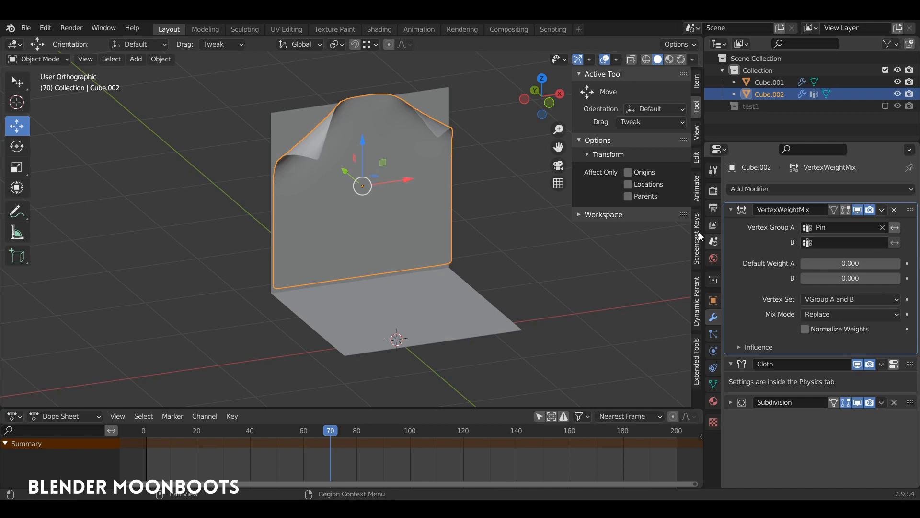
In the cloth's Edit Mode, add a second vertex group named NoPin and deselect all vertices.
key(Tab)
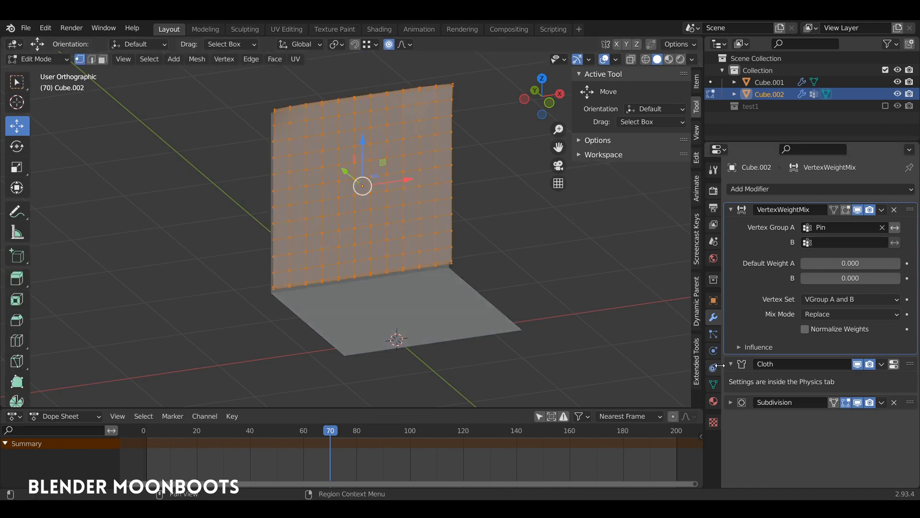
click(715, 384)
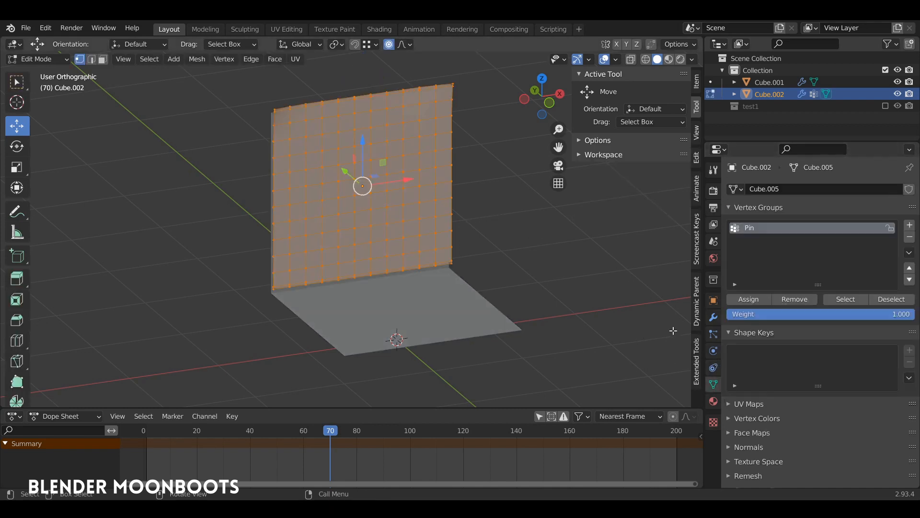
click(910, 225)
click(484, 235)
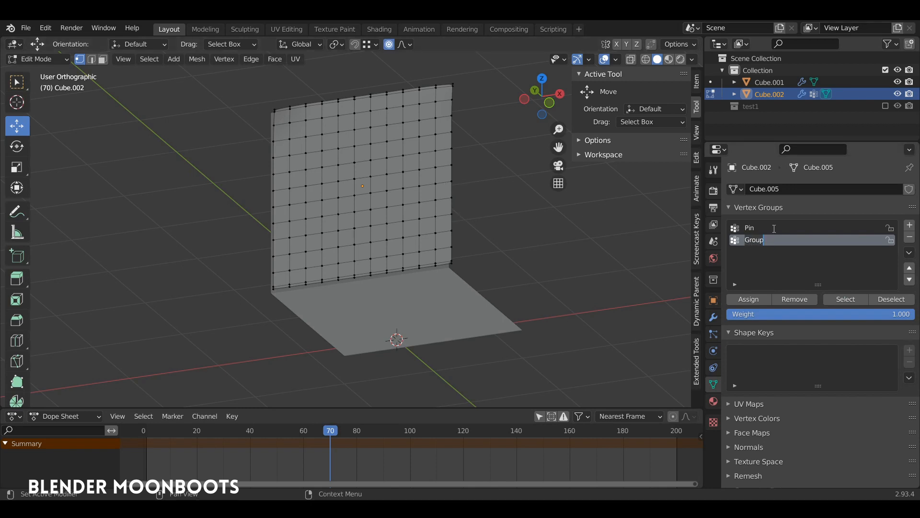
text(NoPin)
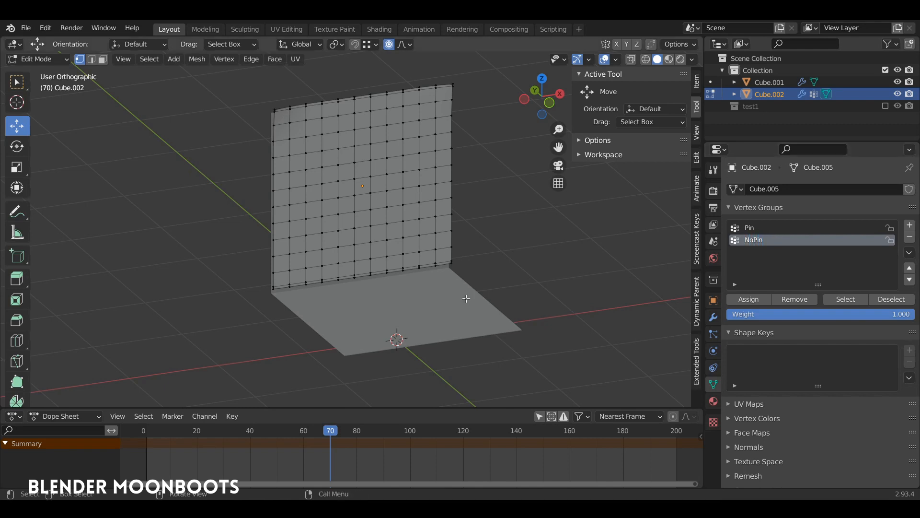
Set the Vertex Weight Mix modifier's Vertex Group B to NoPin and return to Object Mode.
click(714, 318)
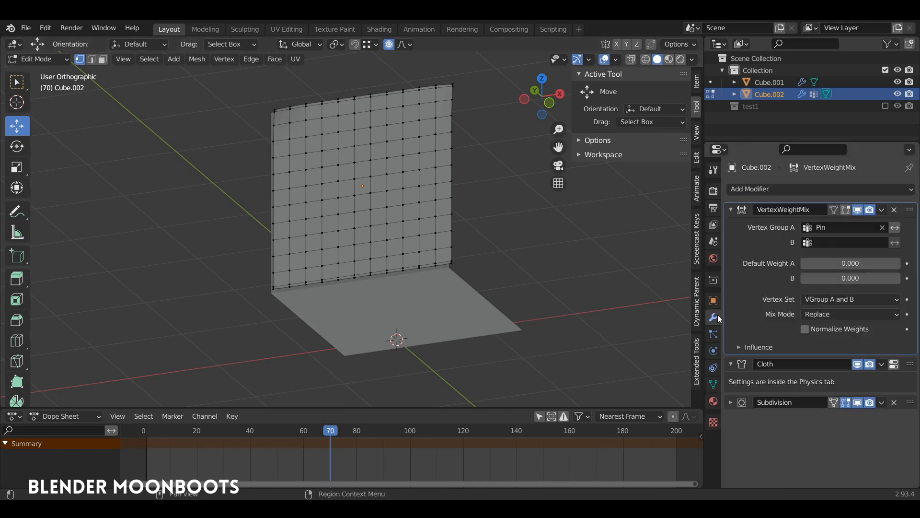
click(824, 239)
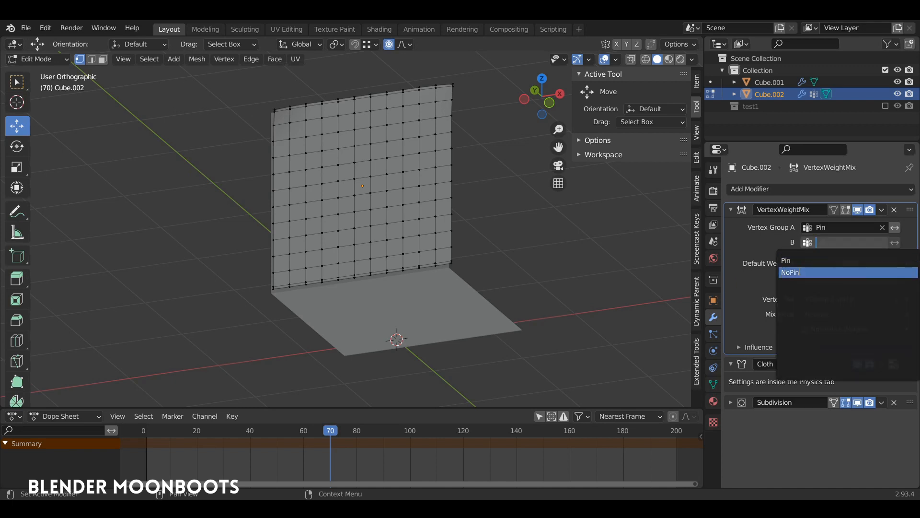
click(798, 272)
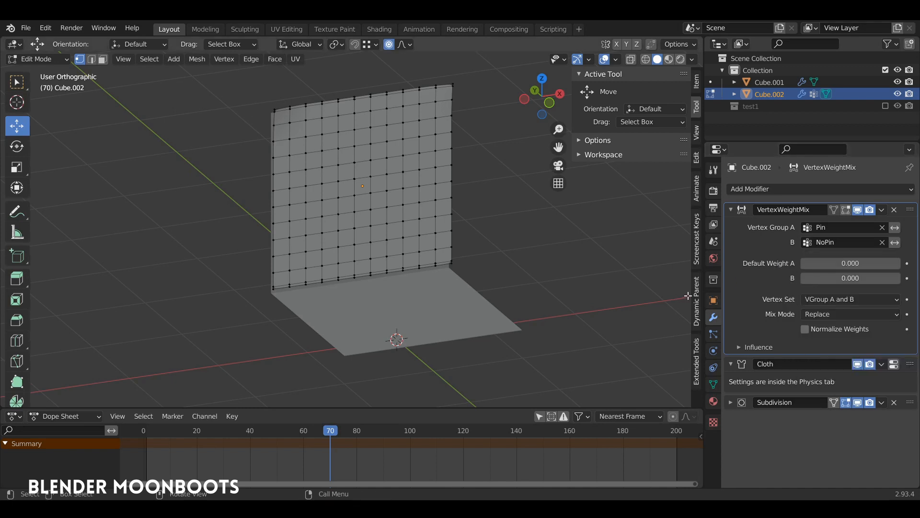
key(Tab)
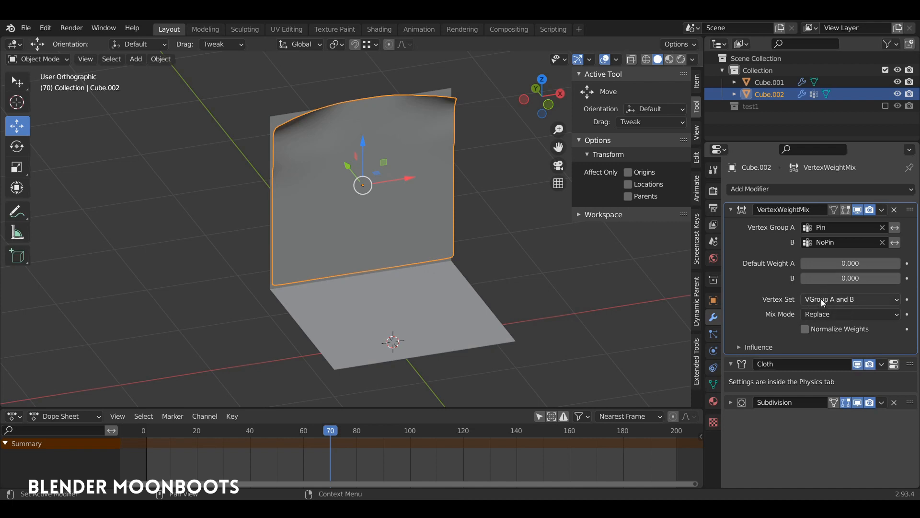
Set the Vertex Weight Mix modifier's Vertex Set to VGroup A or B.
click(838, 304)
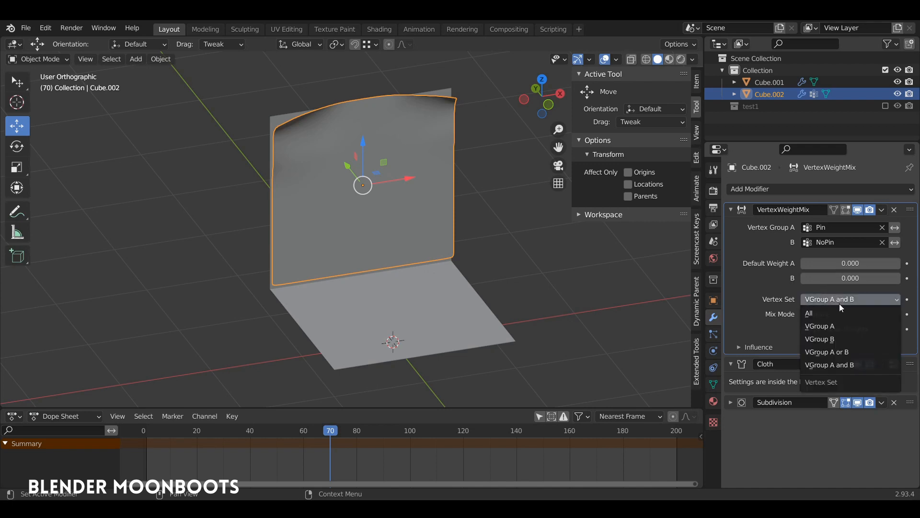
click(827, 298)
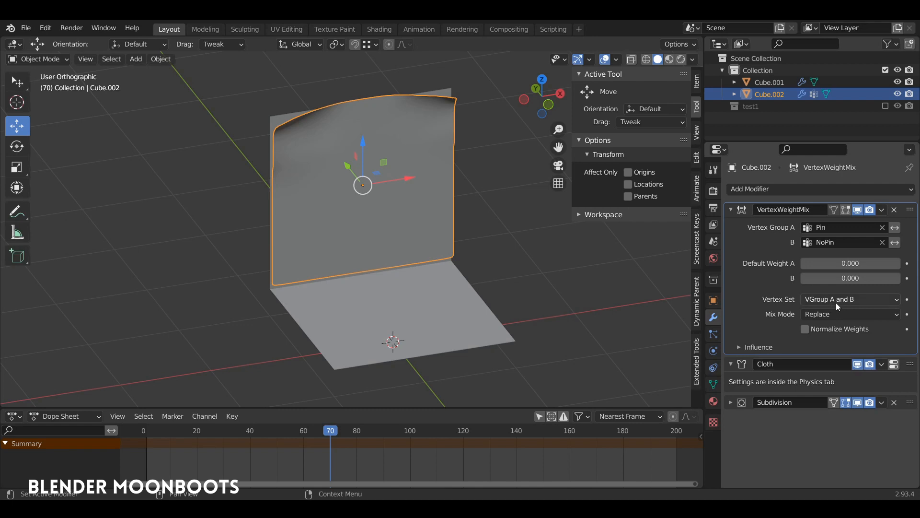
click(837, 304)
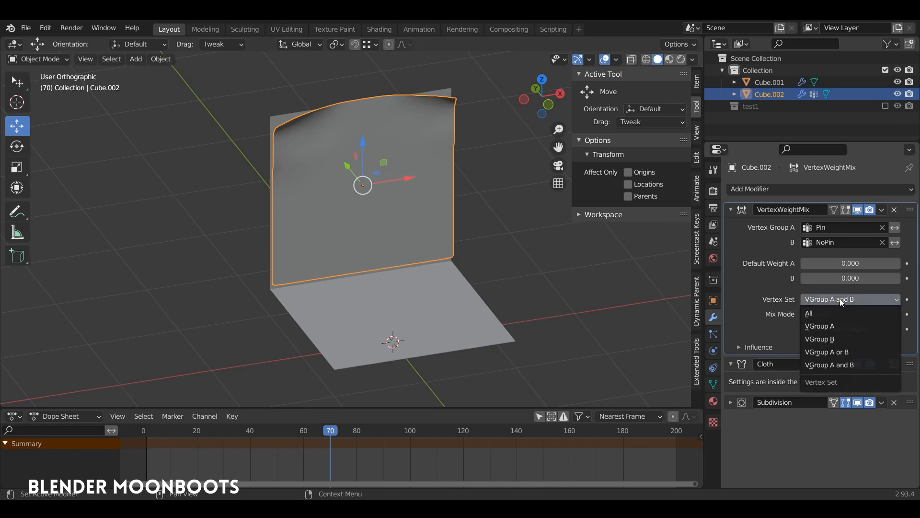
click(848, 351)
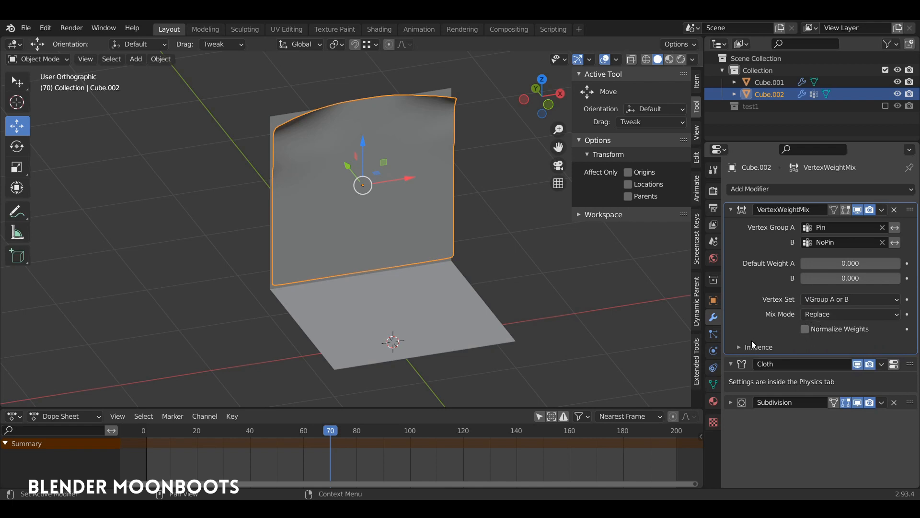
Set the Vertex Weight Mix modifier's Global Influence to 0.00 and keyframe it at frame 70.
click(738, 345)
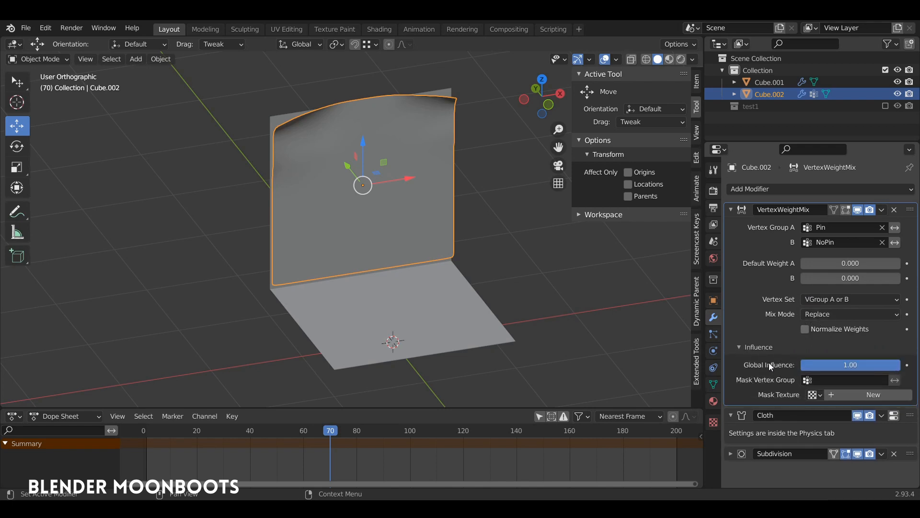
drag(826, 366, 747, 367)
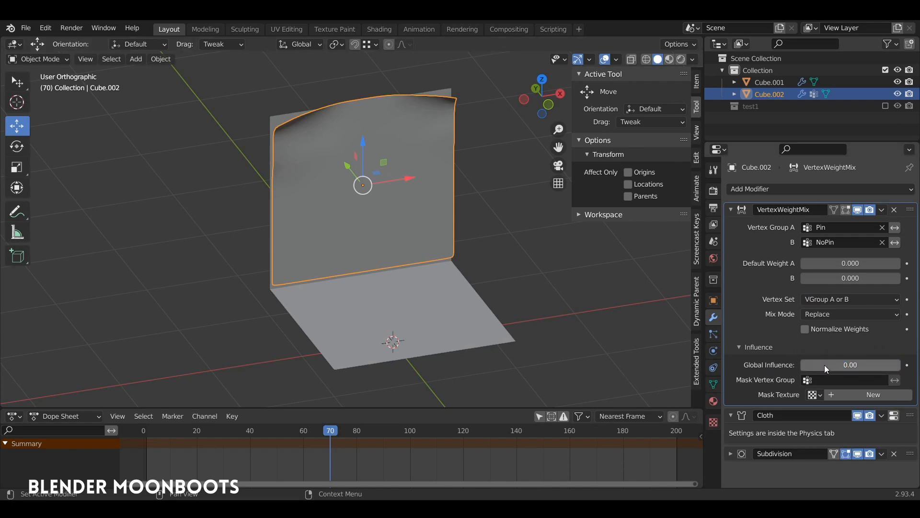
key(i)
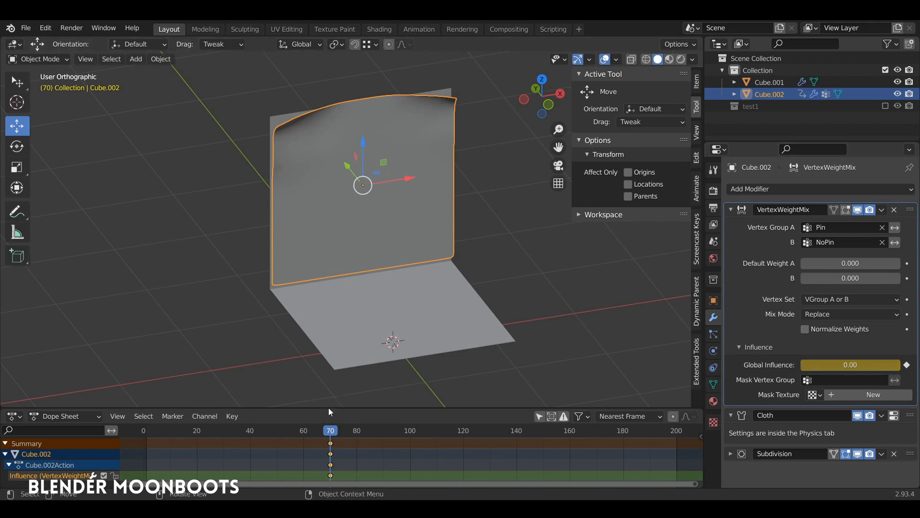
Move to frame 71, set the Global Influence to 1.00 and insert a keyframe for it.
drag(330, 431, 334, 435)
drag(809, 367, 858, 365)
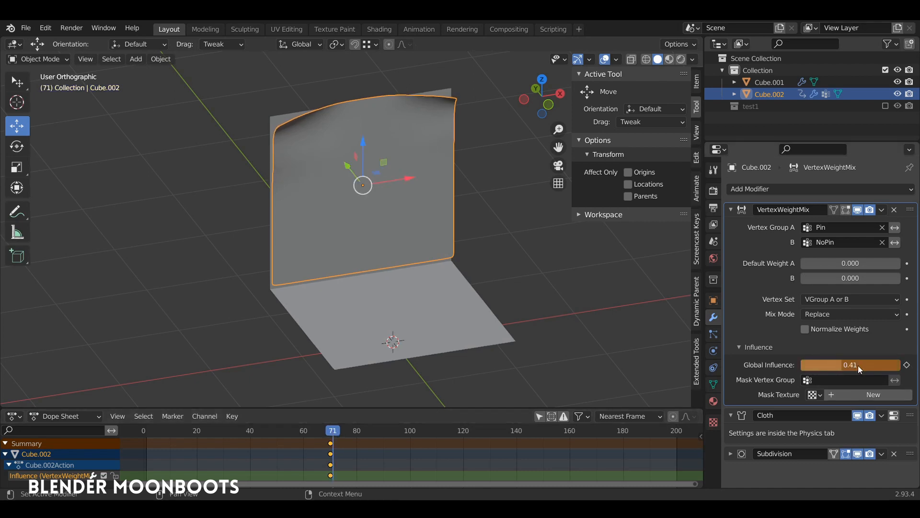
key(i)
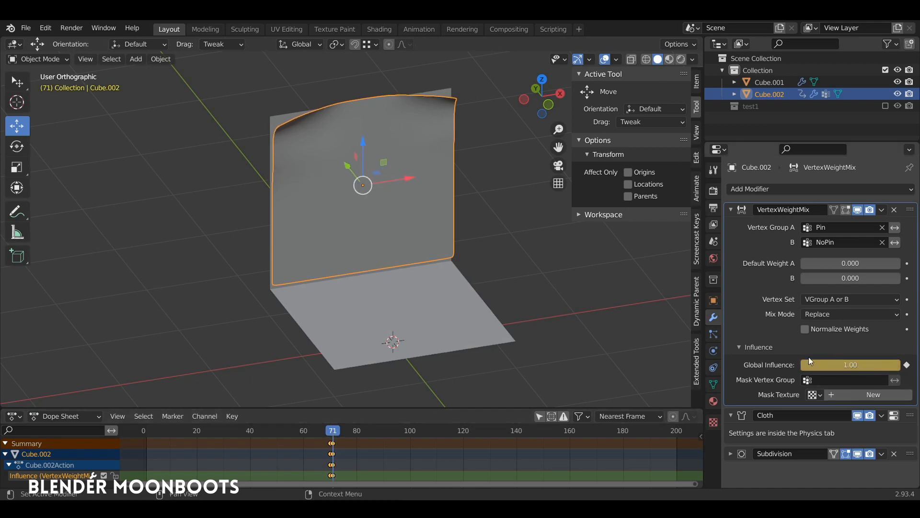
Compare the Global Influence values at the neighbouring keyframes on frames 70 and 71.
click(334, 435)
drag(334, 435, 331, 438)
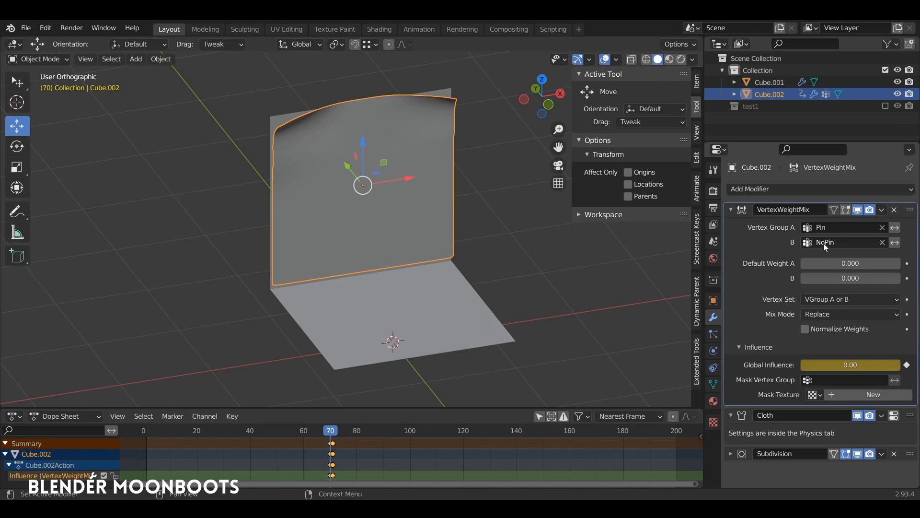
click(334, 431)
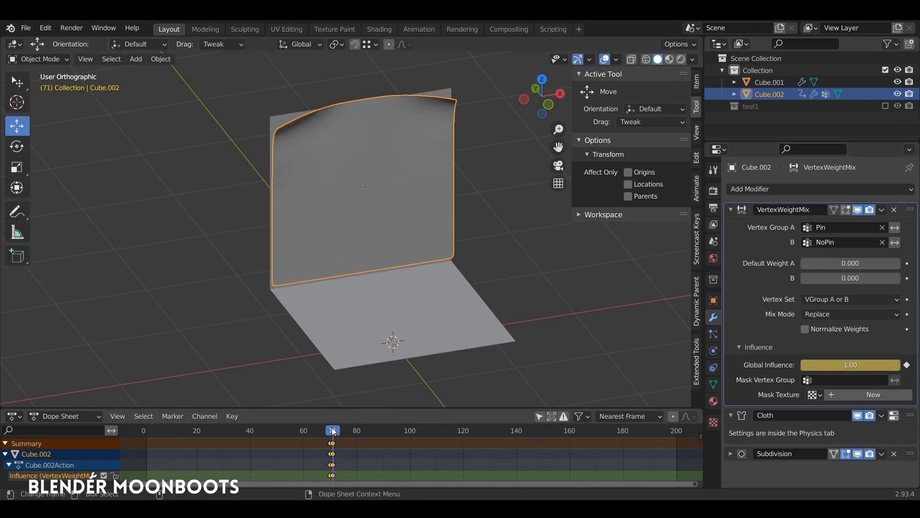
Rewind to frame 0 and play the cloth simulation to check how the panel is released.
drag(334, 432, 143, 427)
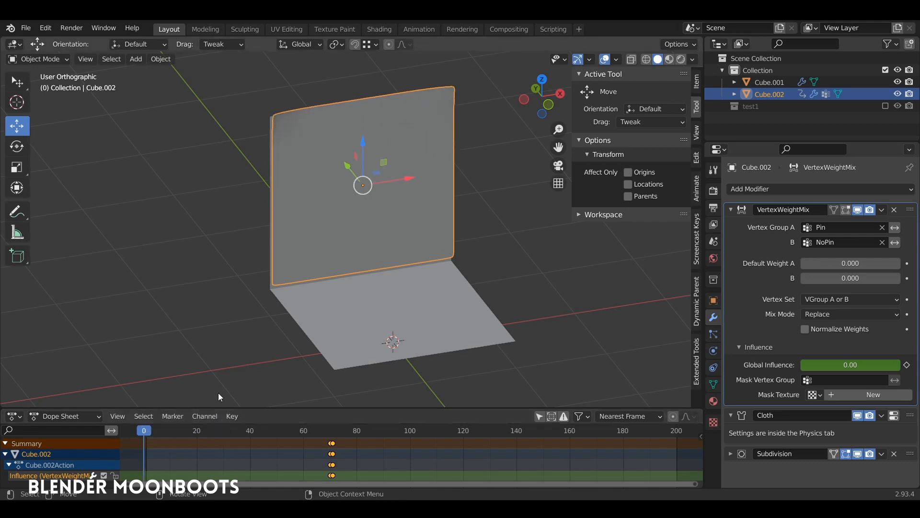
key(space)
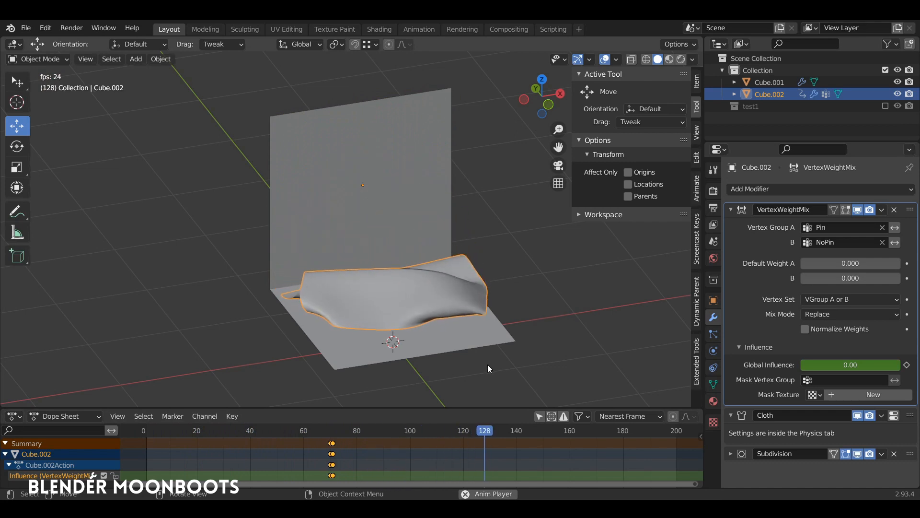
middle_drag(534, 347, 555, 349)
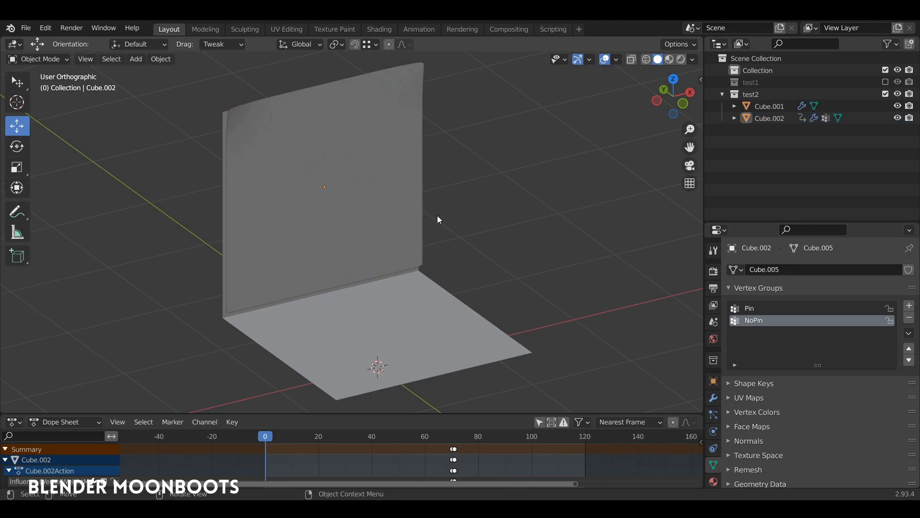
Weight paint a full-weight band along the cloth panel's bottom edge in the NoPin vertex group and return to Object Mode.
click(427, 224)
middle_drag(520, 272, 477, 252)
key(ctrl+Tab)
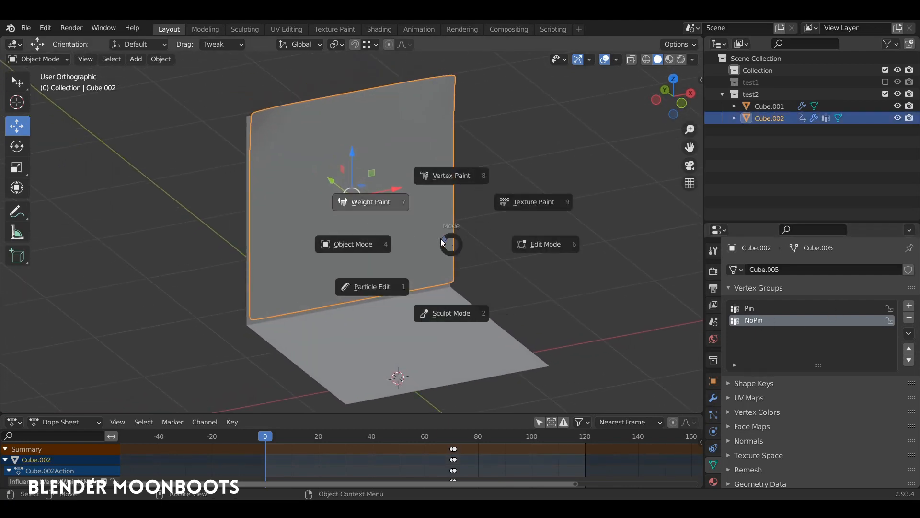
click(365, 202)
mouse_move(287, 328)
mouse_down()
mouse_move(266, 316)
mouse_move(462, 277)
mouse_up()
key(ctrl+Tab)
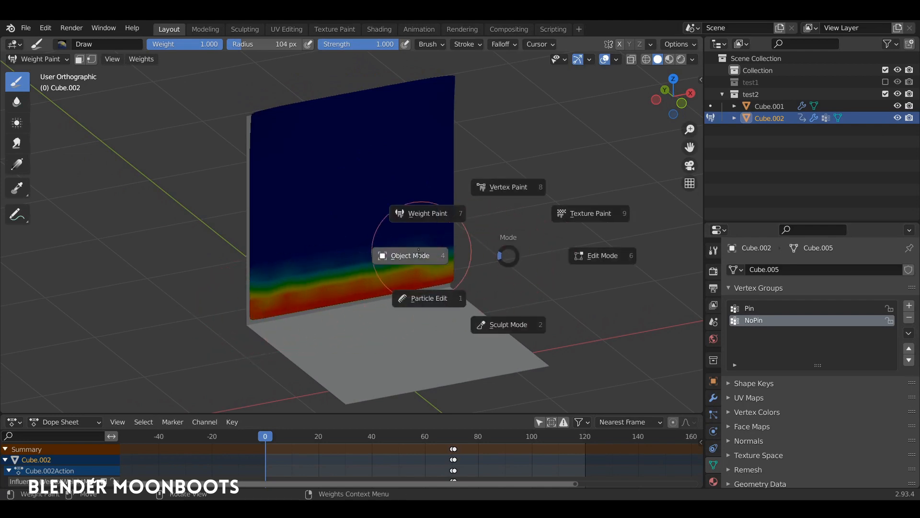
click(411, 253)
Refresh the cloth mesh by entering and leaving Edit Mode, and play the simulation with the bottom edge pinned.
key(Tab)
key(Tab)
key(space)
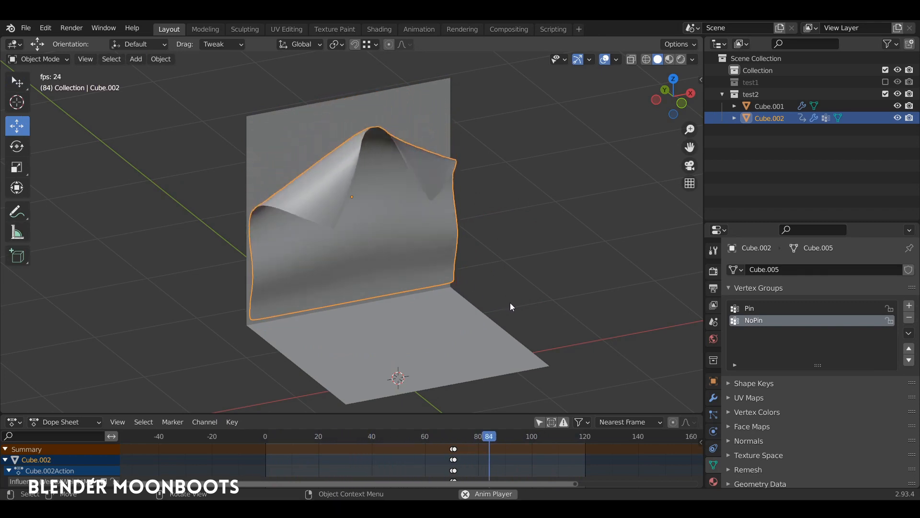
key(space)
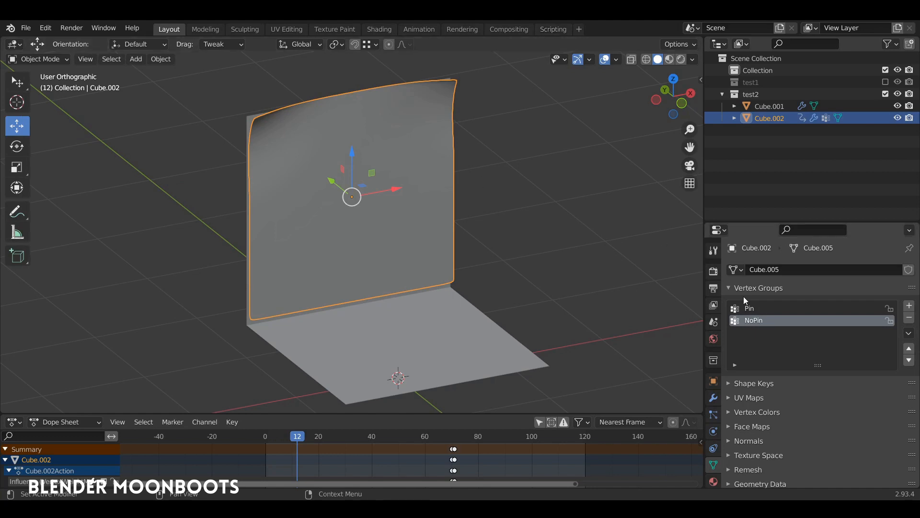
Enlarge the properties editor and open the cloth panel's physics settings with the simulation cache options.
drag(746, 223, 747, 114)
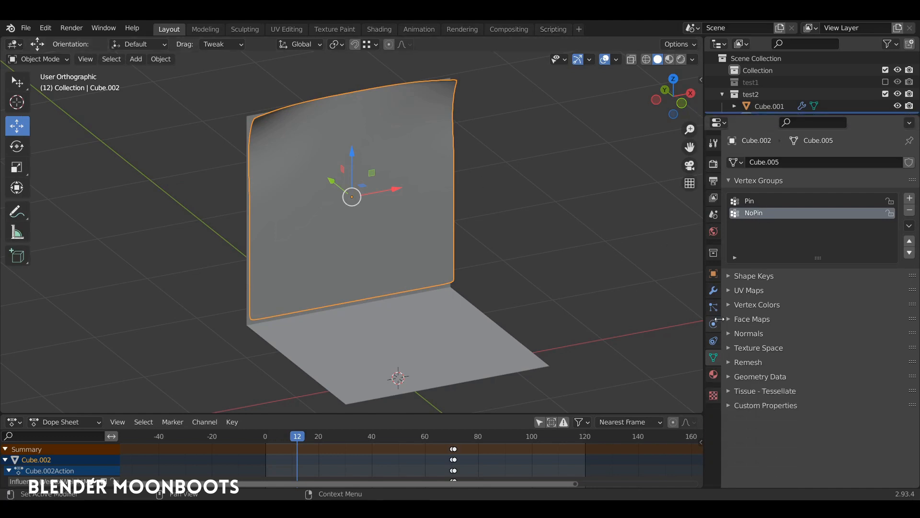
click(713, 291)
click(714, 307)
click(713, 324)
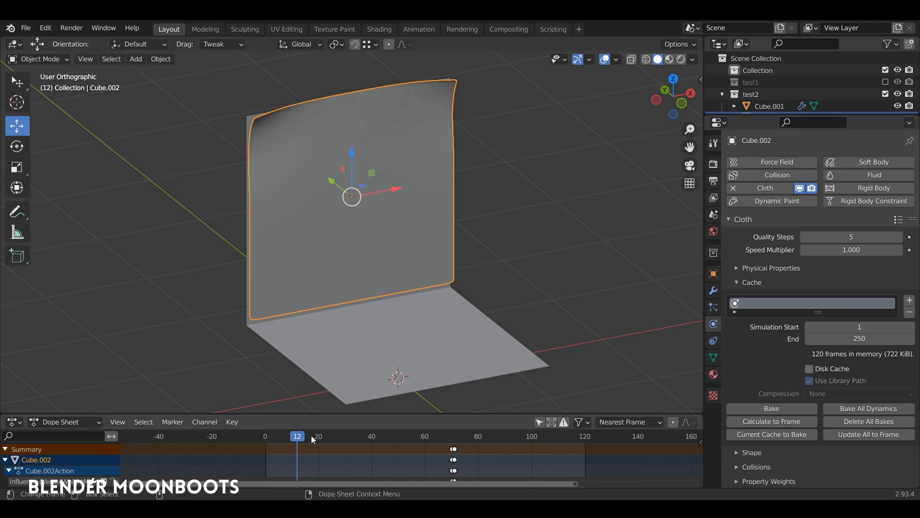
Scrub through the cached cloth simulation on the timeline and return to frame 0.
drag(448, 441, 215, 450)
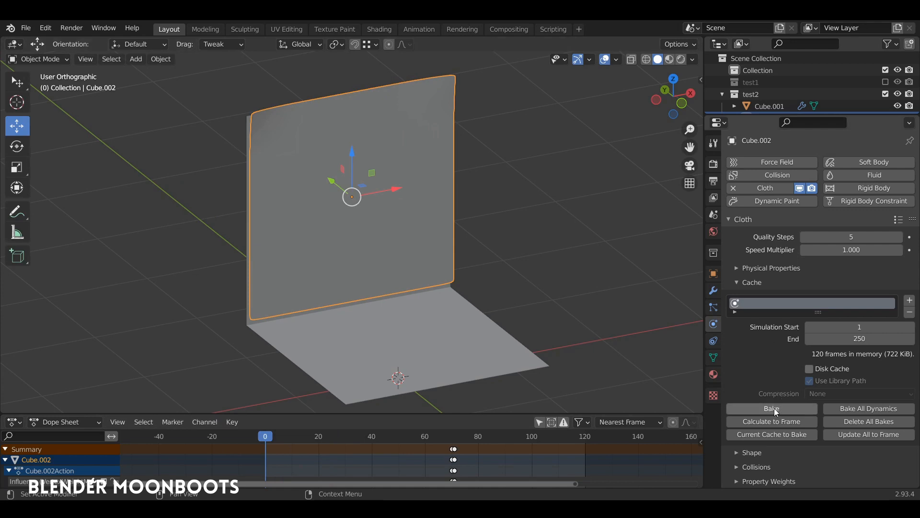
drag(298, 443, 225, 448)
drag(275, 431, 265, 448)
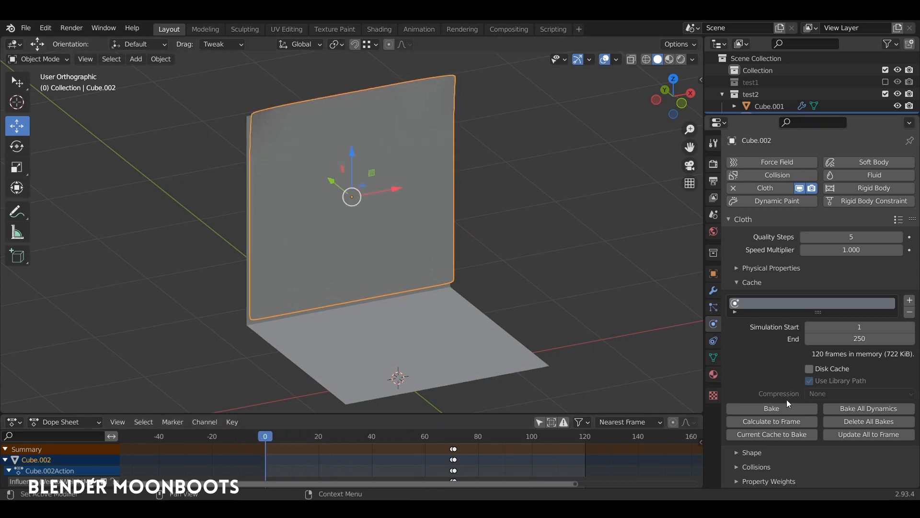